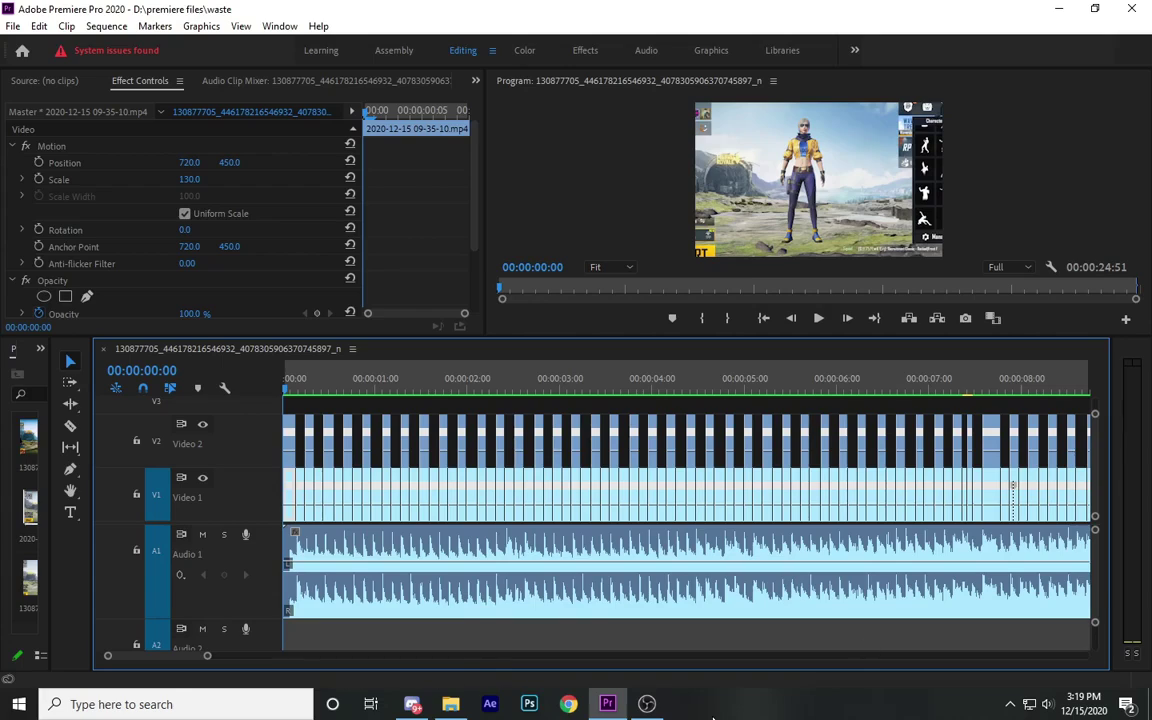
Switch to Chrome and review the YouTube Studio Audience analytics, down to viewers' age, gender and top geographies
left_click(568, 703)
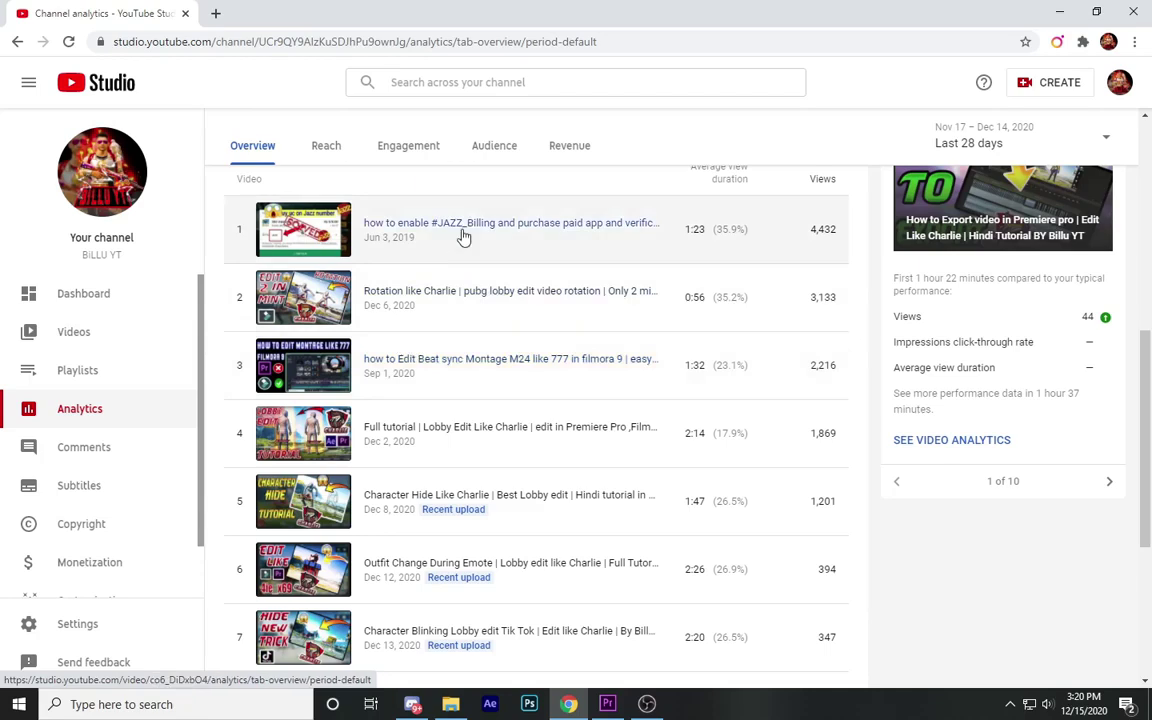
left_click(500, 146)
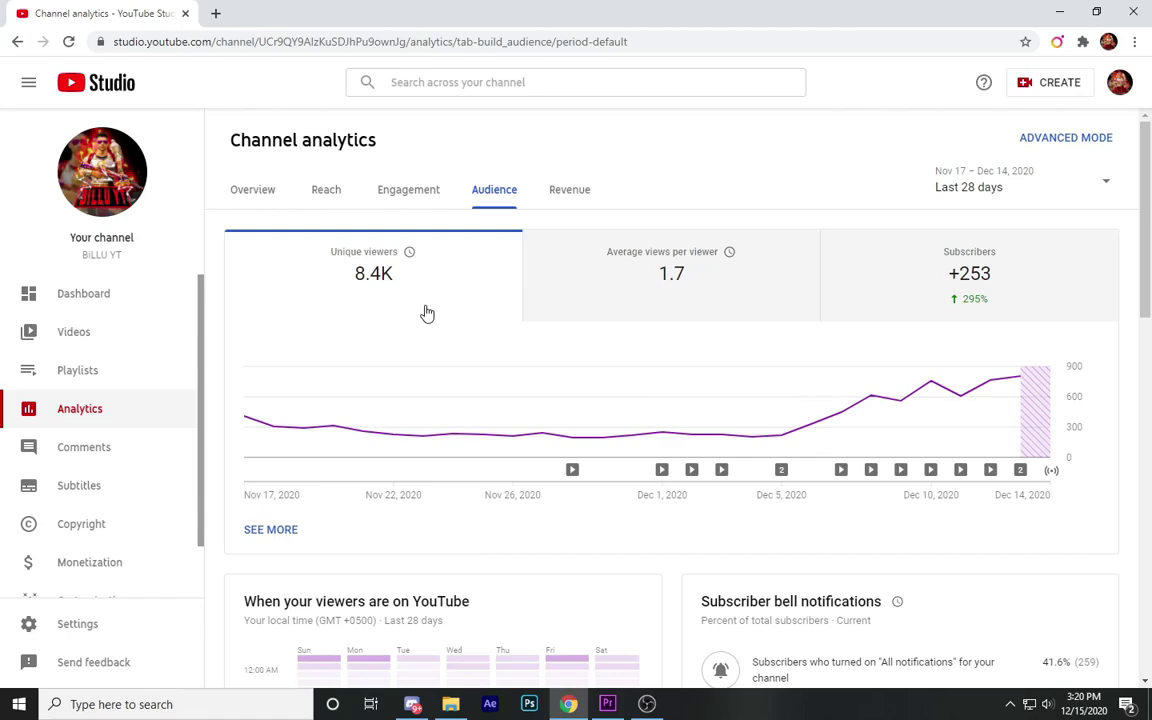
scroll(427, 314, "down", 10)
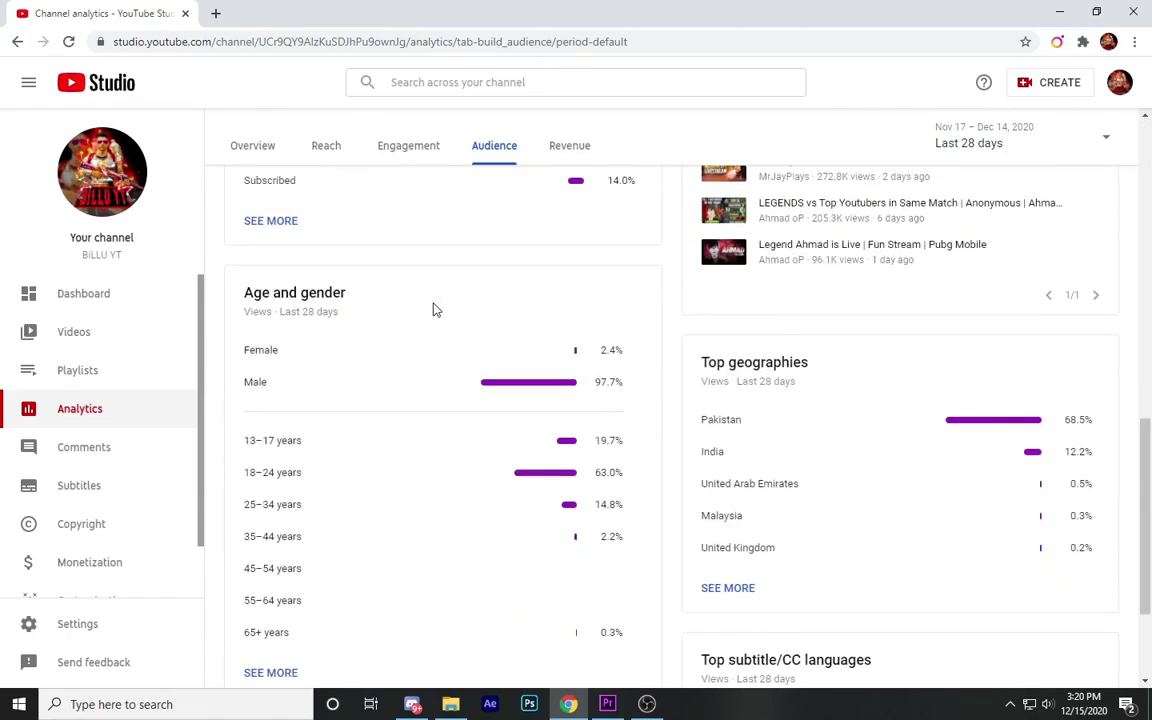
scroll(433, 310, "up", 2)
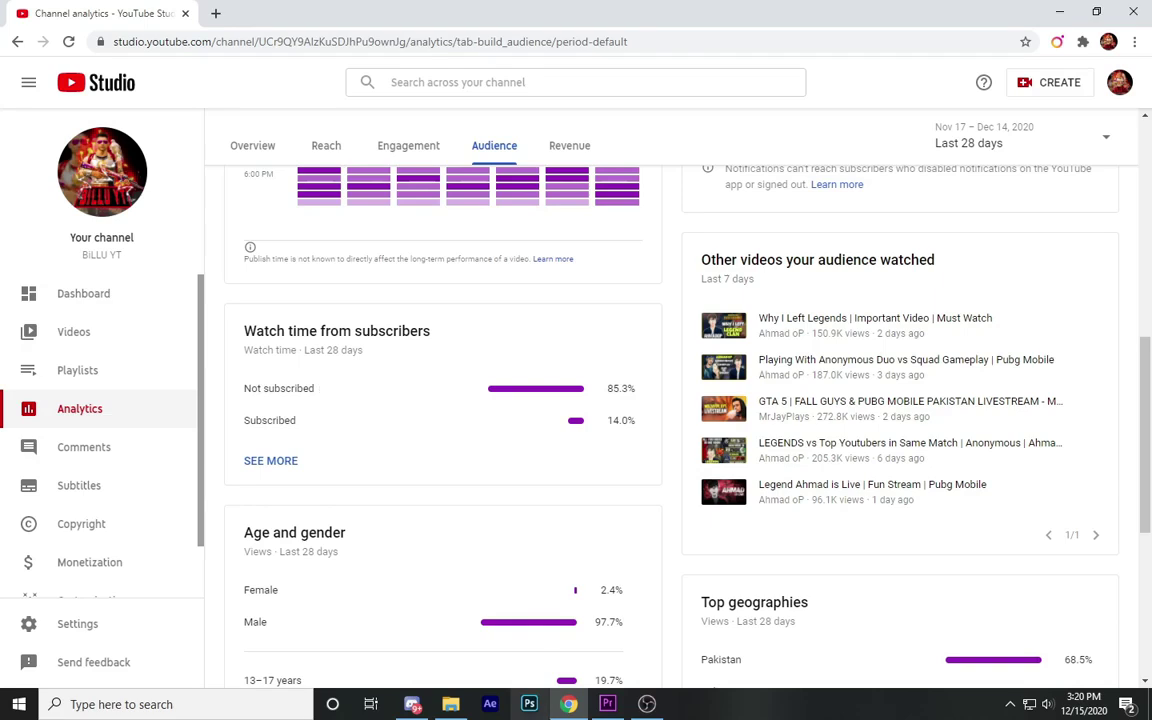
Switch to Premiere Pro and preview the outfit-switching edit from near the start of the sequence
left_click(607, 704)
left_click(293, 393)
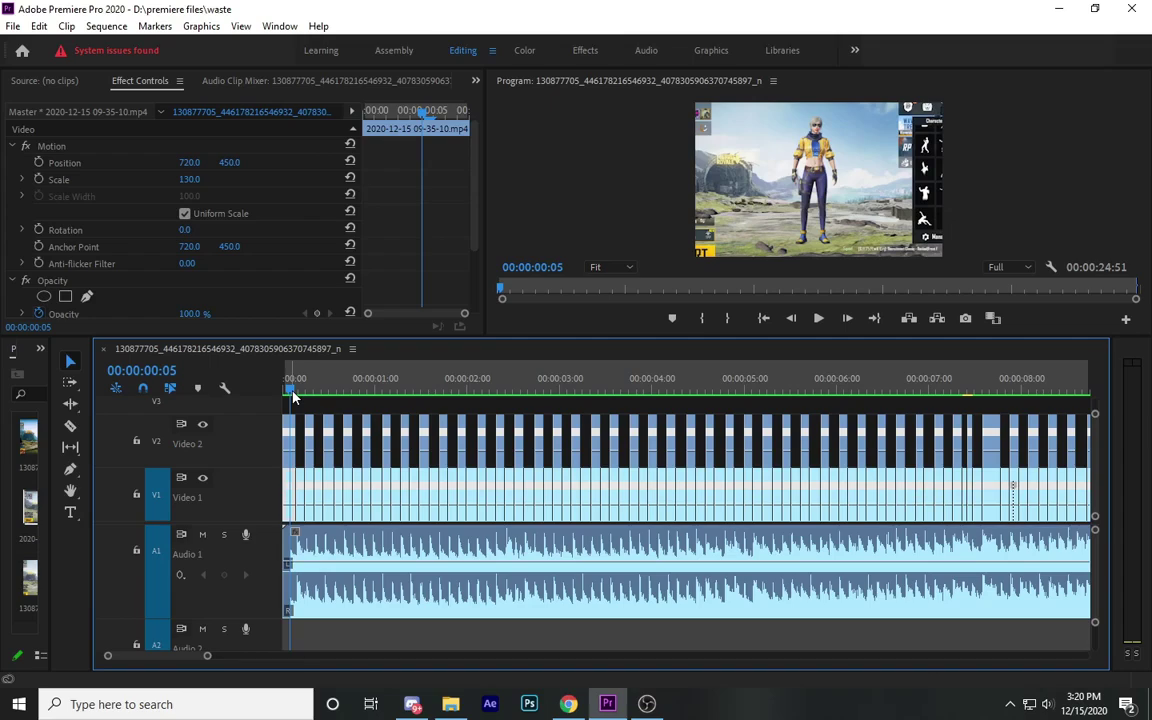
key("space")
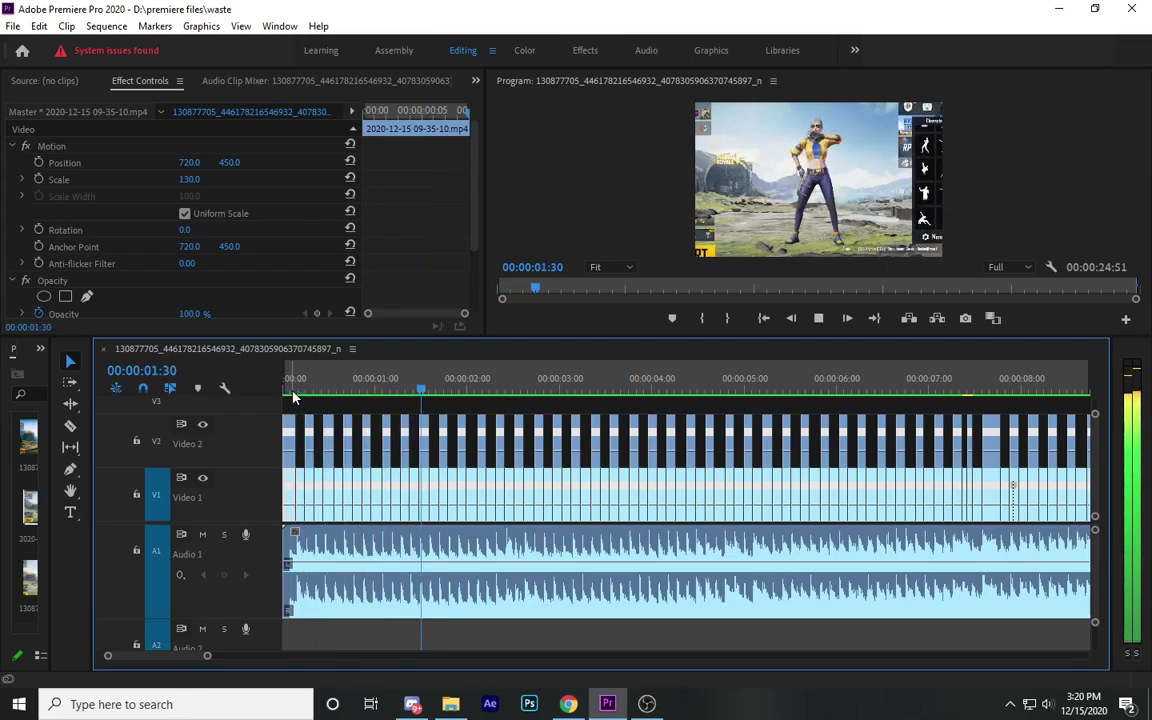
key("space")
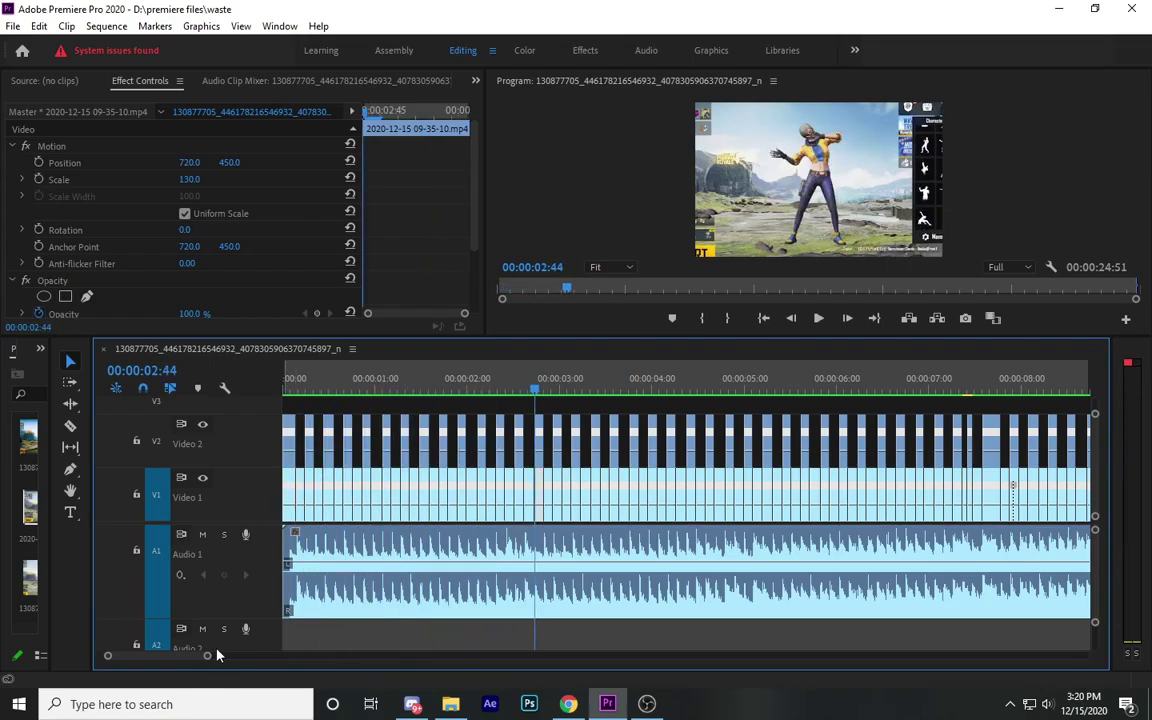
Delete all clips from the sequence and pull its Out point back to the beginning of the timeline
left_click_drag(208, 657, 333, 657)
left_click_drag(885, 638, 262, 398)
key("Delete")
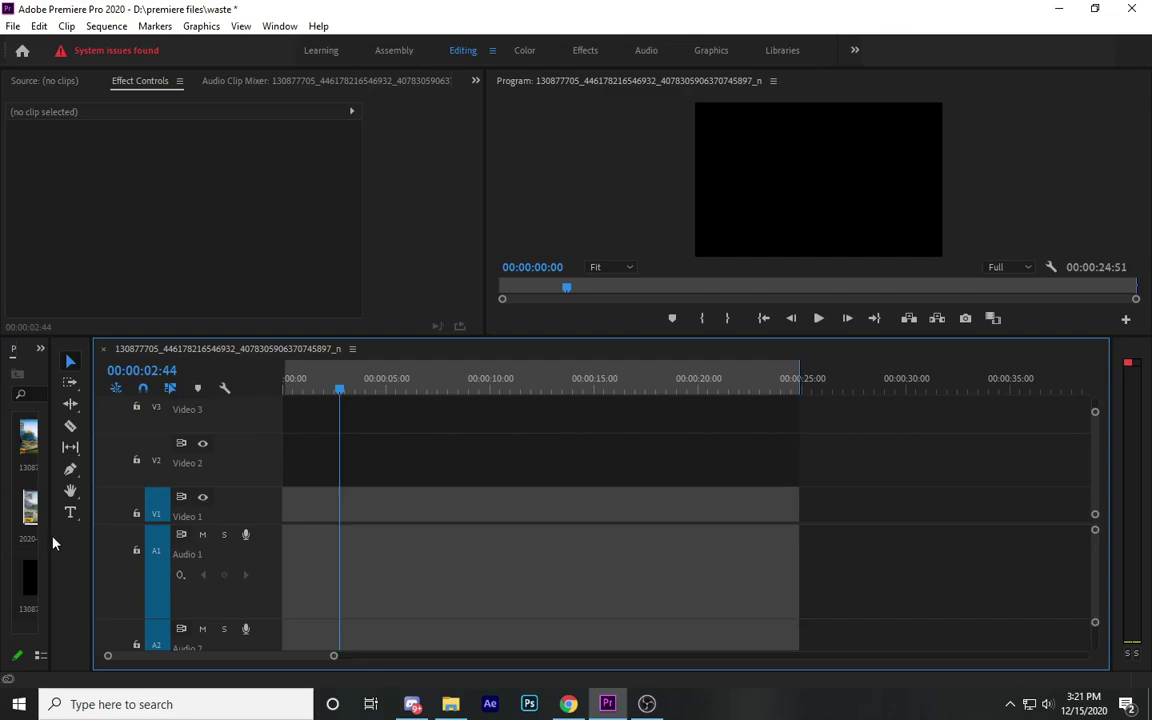
left_click_drag(53, 541, 243, 541)
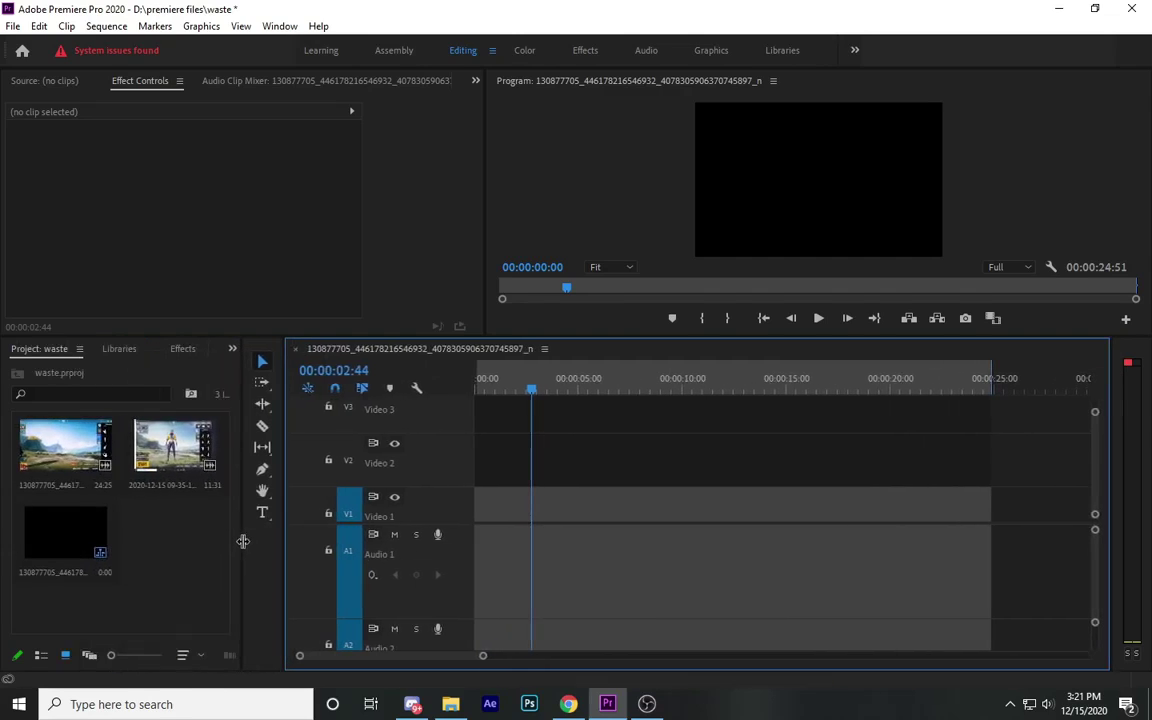
mouse_move(990, 383)
left_mouse_down()
mouse_move(558, 388)
mouse_move(458, 404)
left_mouse_up()
left_click(12, 27)
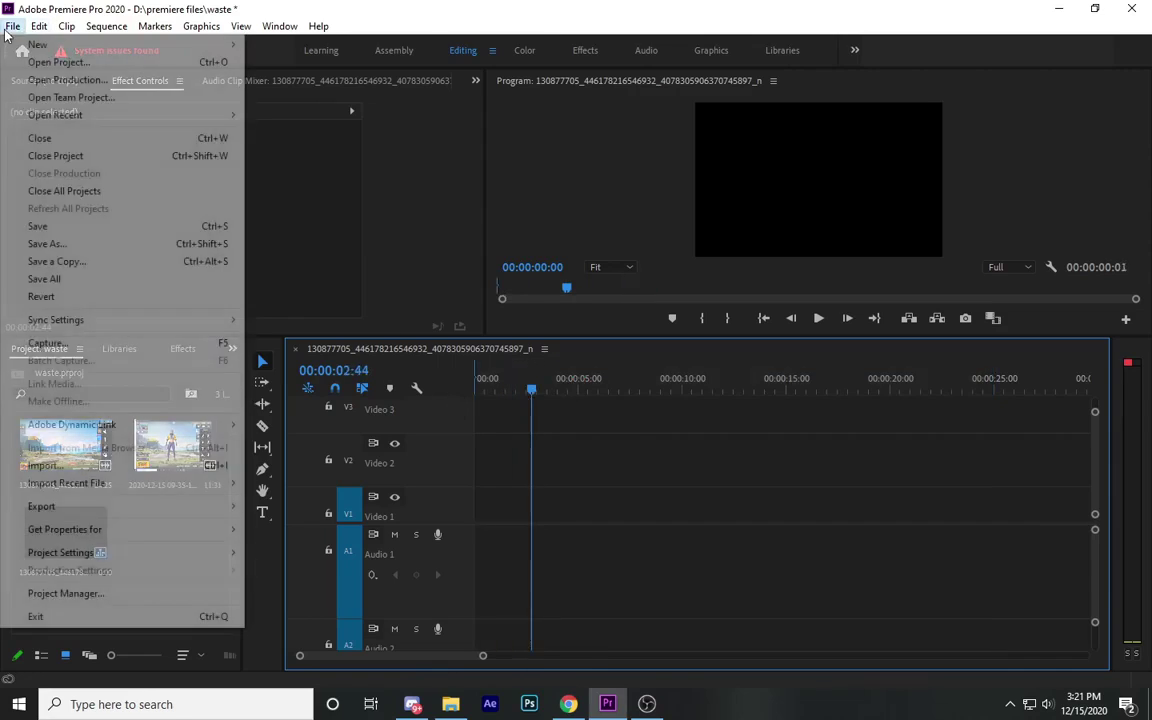
left_click(133, 469)
left_click(545, 52)
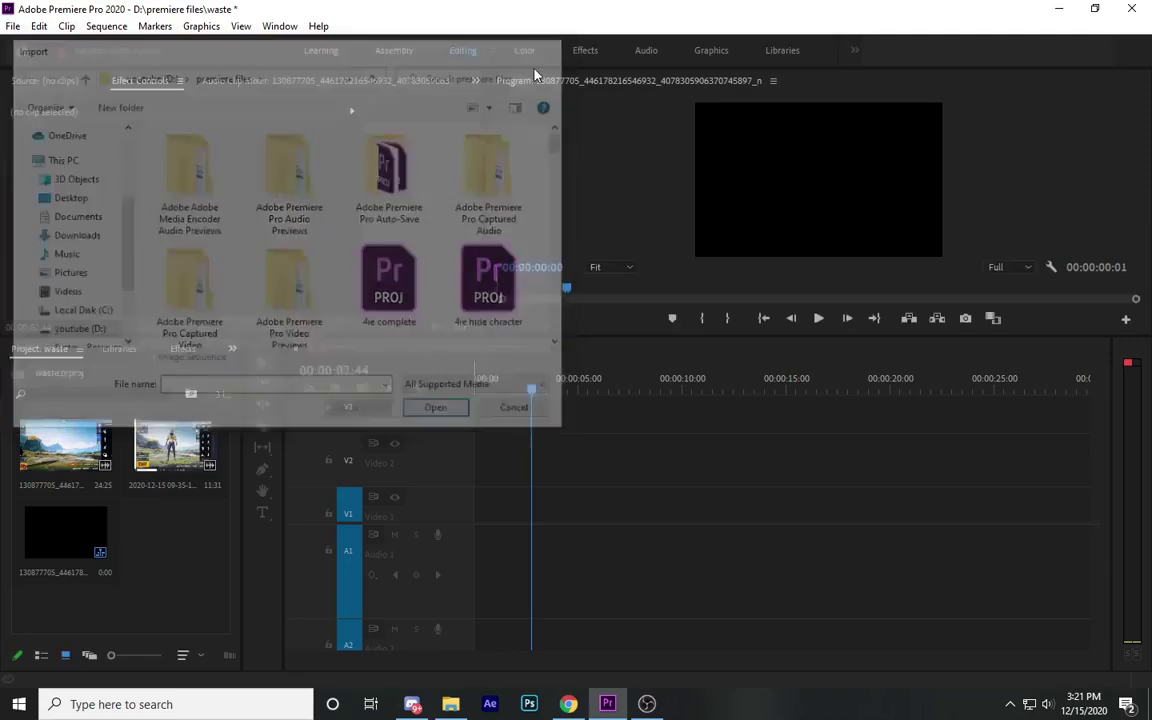
double_click(150, 432)
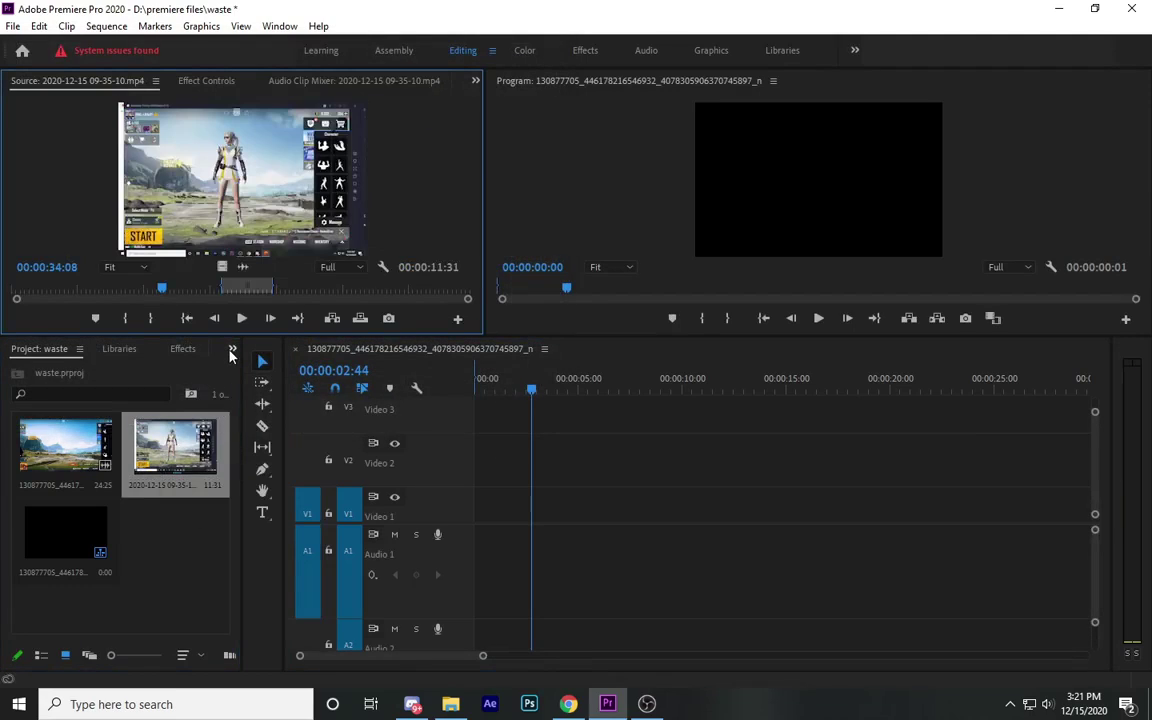
mouse_move(258, 302)
left_mouse_down()
mouse_move(270, 288)
mouse_move(370, 290)
left_mouse_up()
left_click_drag(143, 289, 180, 291)
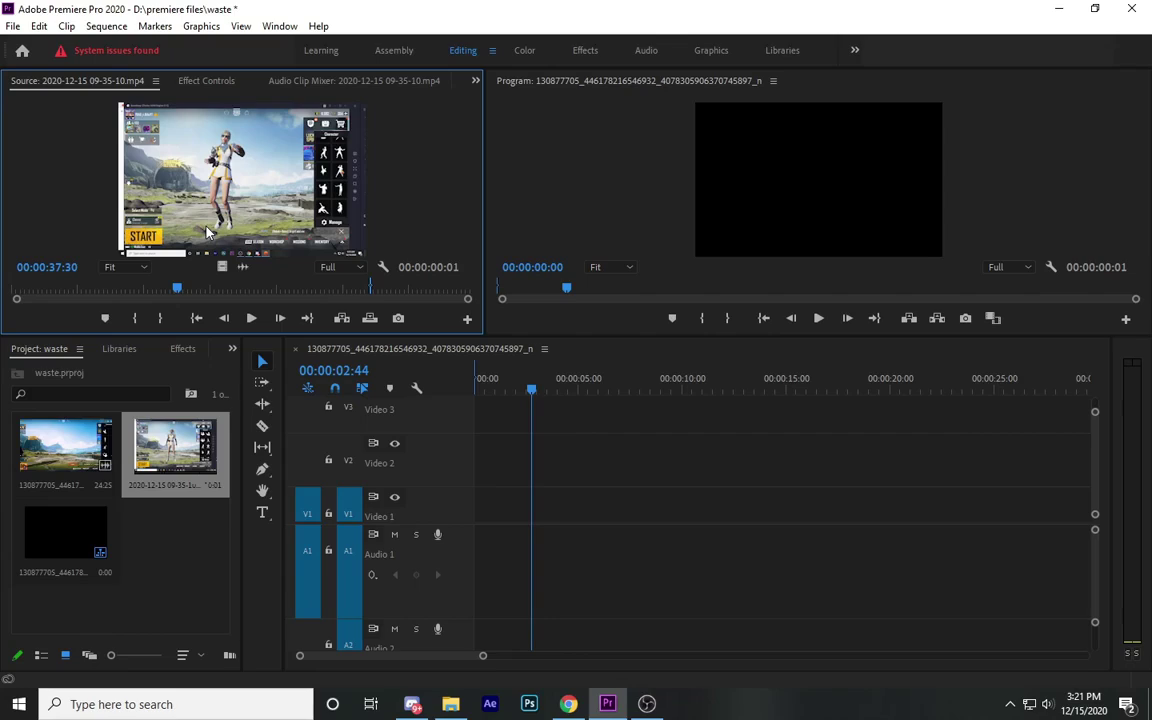
mouse_move(178, 295)
left_mouse_down()
mouse_move(150, 290)
mouse_move(236, 307)
mouse_move(224, 320)
left_mouse_up()
left_click(242, 316)
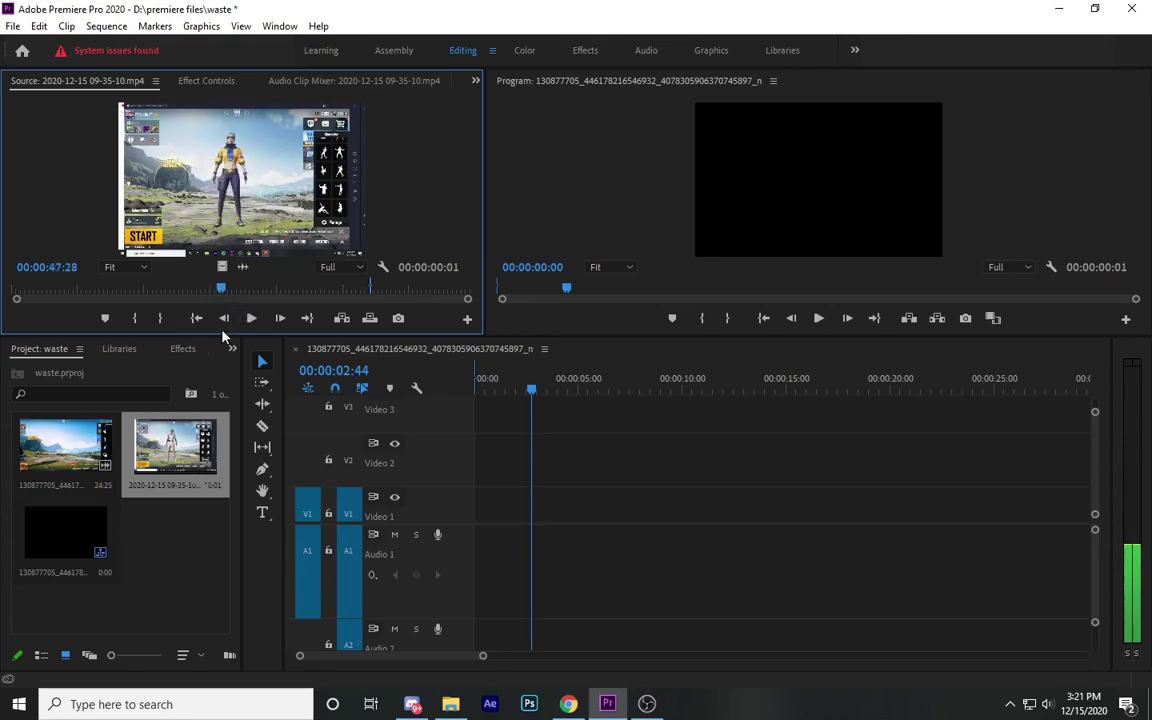
key("l")
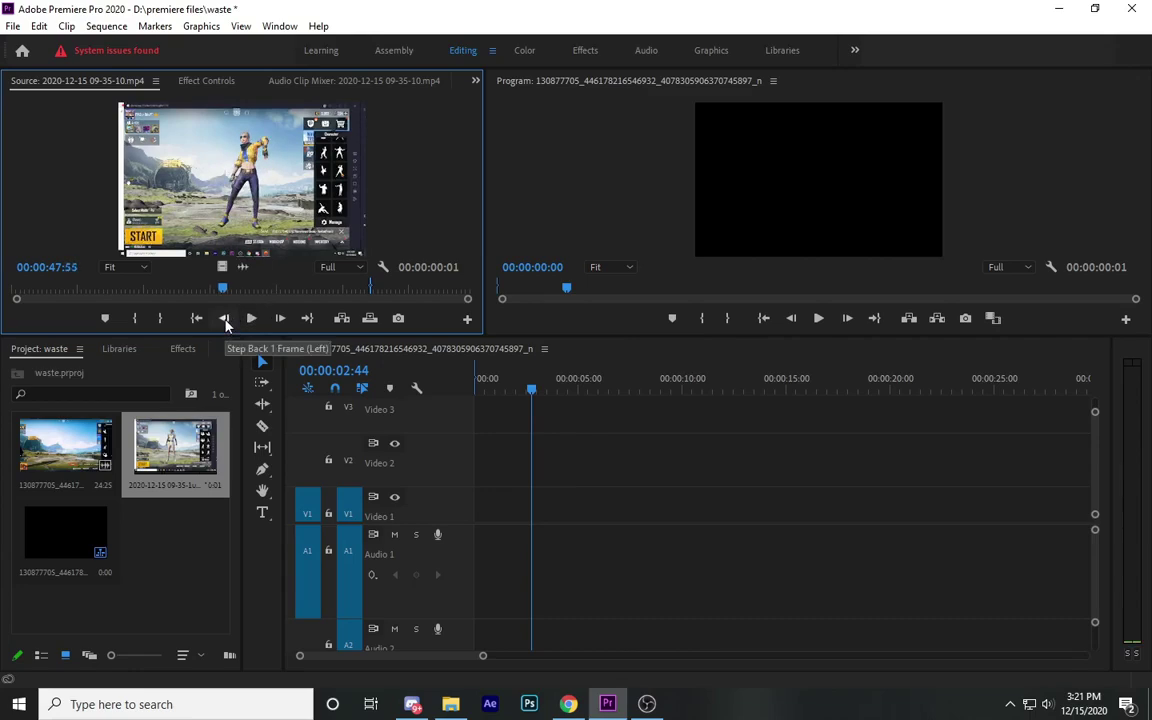
Mark the source clip's In point at 00:00:47:38, the frame where the yellow-jacket character's emote begins
left_click(225, 318)
left_click(225, 318)
left_click(225, 318)
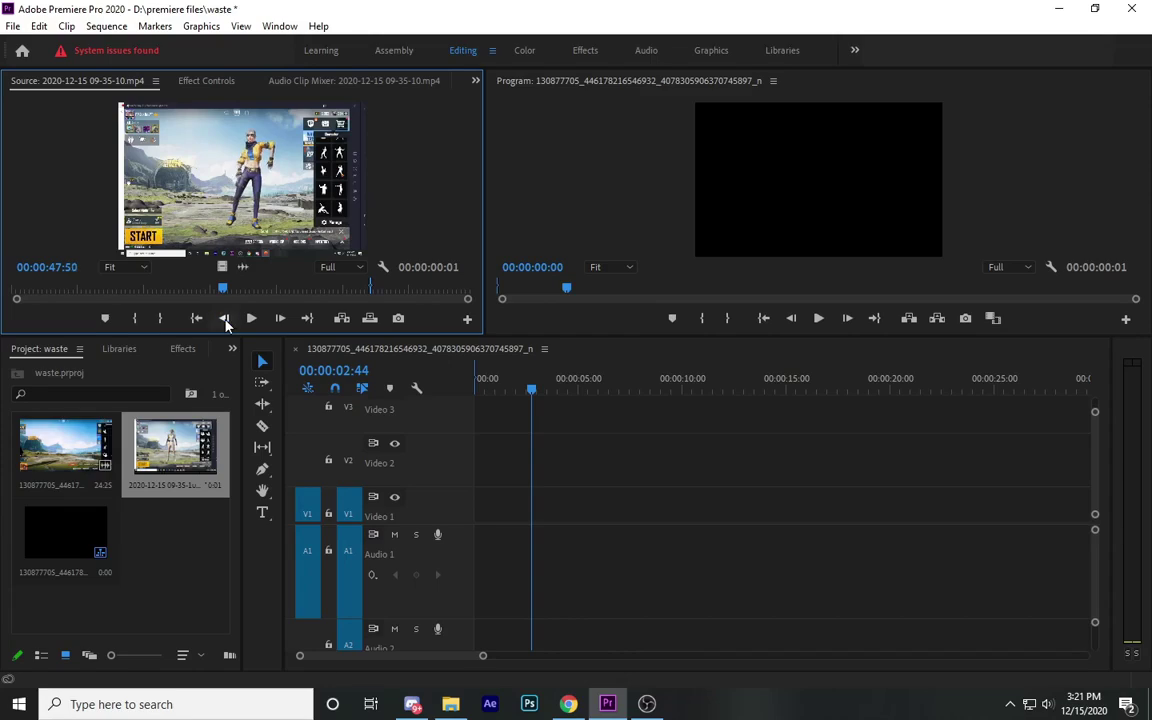
left_click(225, 320)
left_click(223, 321)
left_click(223, 321)
left_click(223, 321)
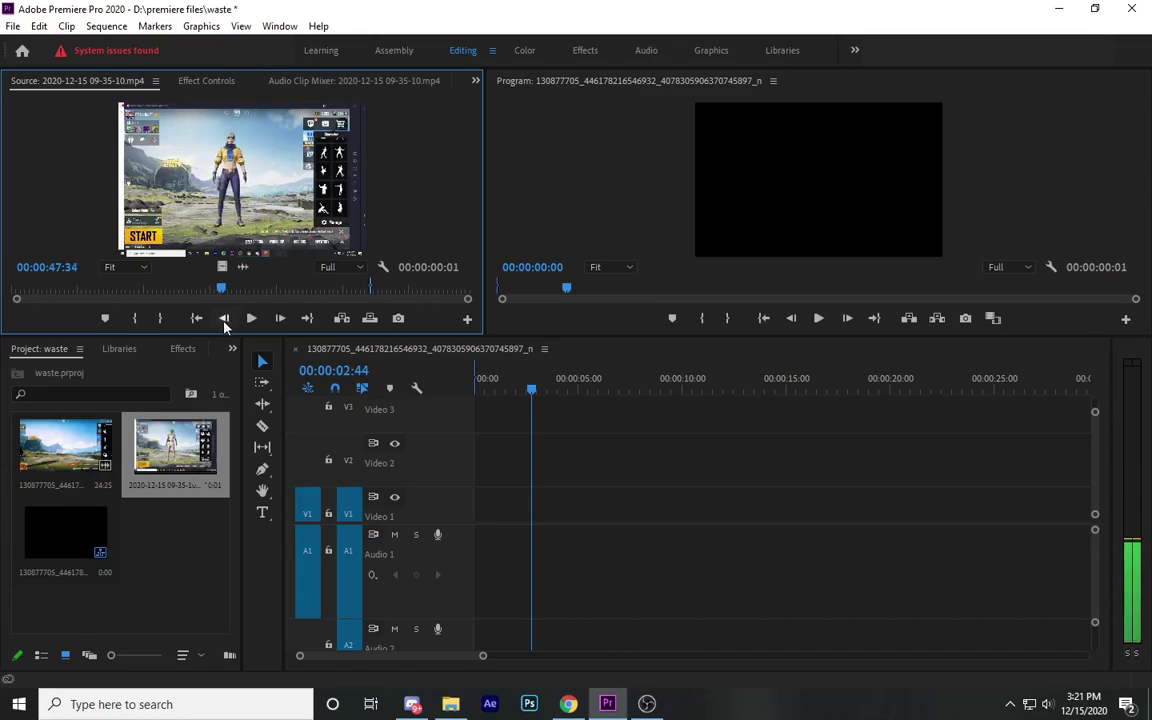
left_click(281, 319)
left_click(281, 319)
left_click(281, 319)
left_click(281, 319)
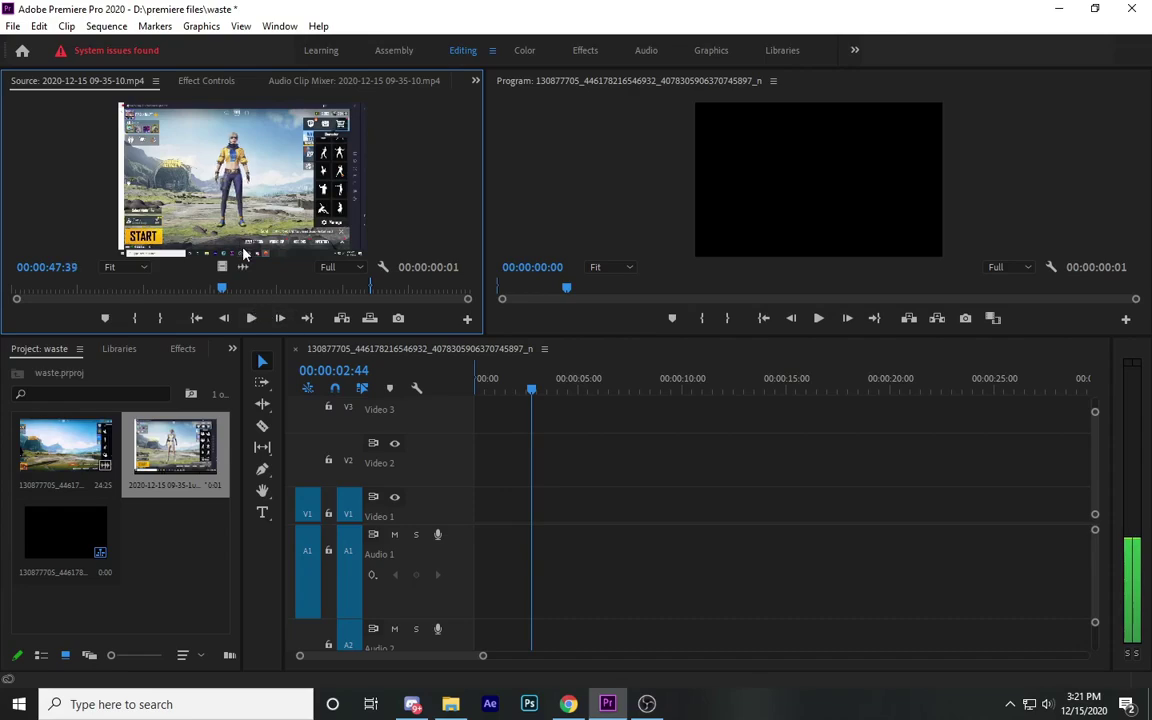
key("Left")
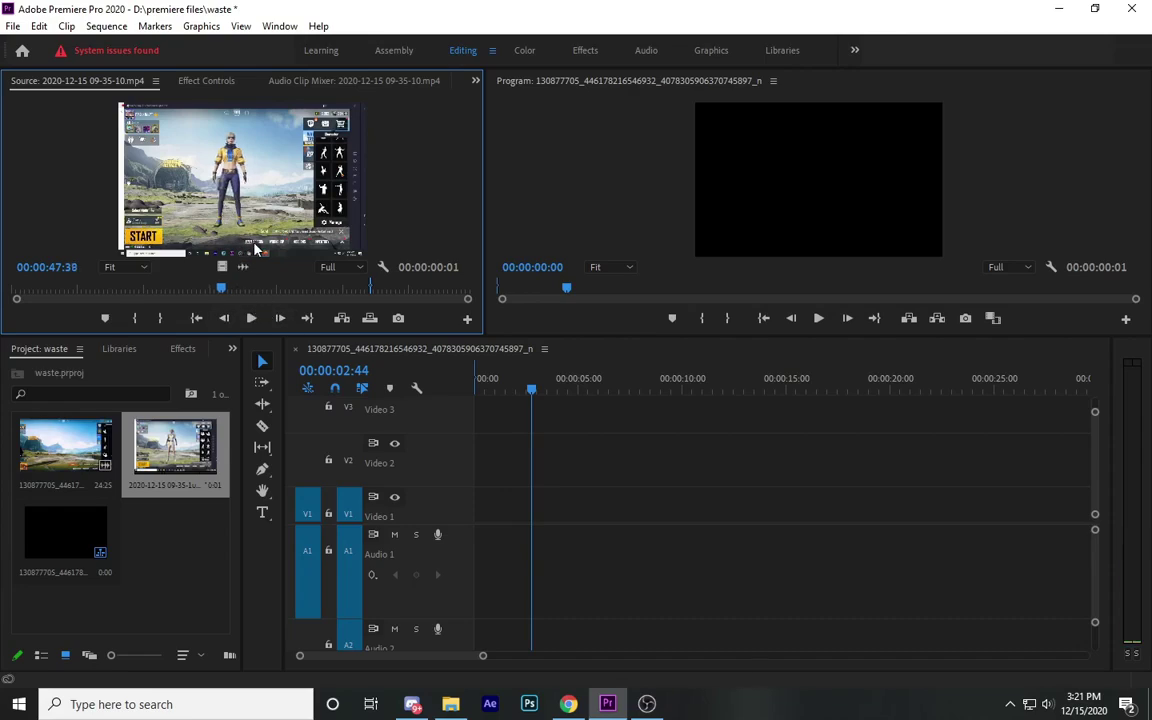
left_click(281, 319)
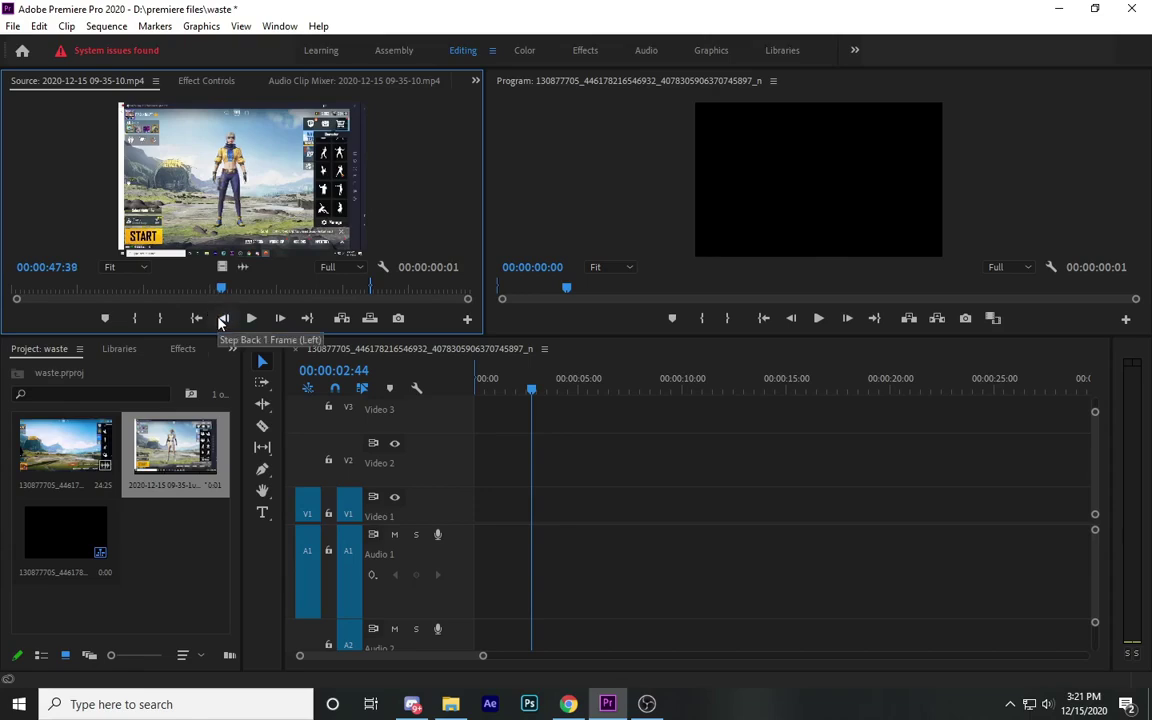
left_click(136, 319)
Mark the source Out point at 00:00:59:41 and place the marked range, video only, at the start of Video 1
left_click_drag(268, 289, 279, 297)
key("space")
key("space")
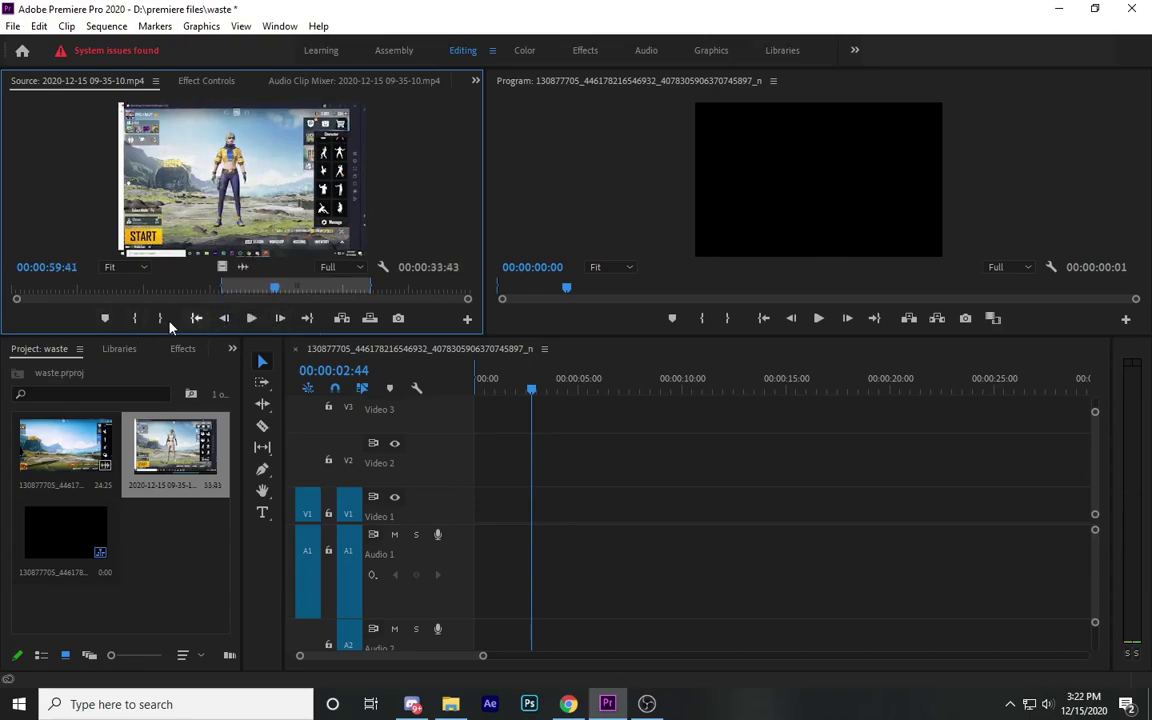
left_click(160, 318)
left_click_drag(222, 267, 495, 505)
left_click(504, 386)
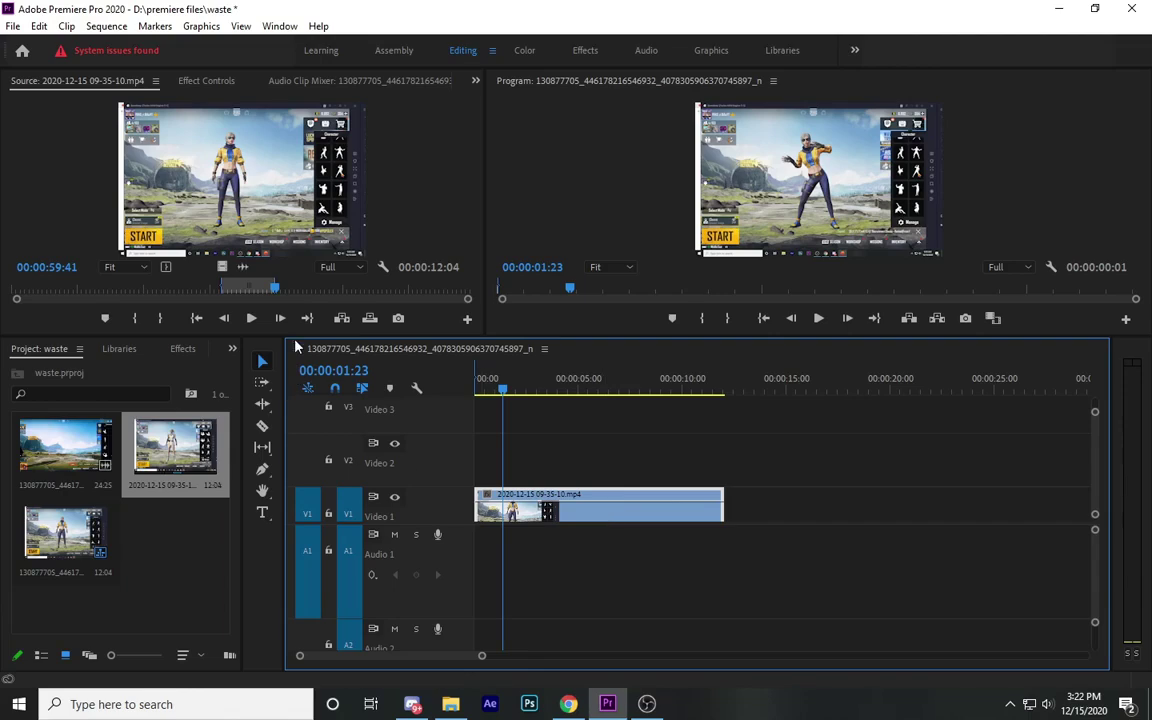
Mark a new source In point at 00:01:21:29, where the character in the black-and-white outfit starts the same emote
left_click_drag(278, 290, 371, 325)
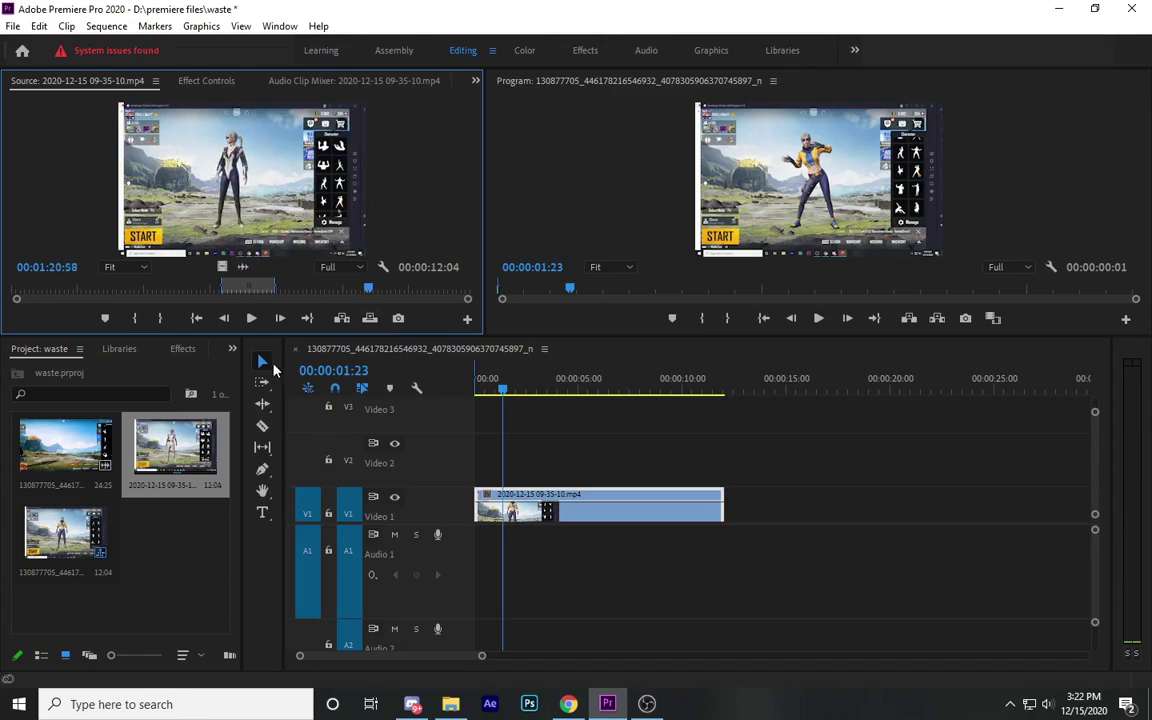
left_click(278, 322)
left_click(278, 322)
left_click(278, 322)
left_click(279, 323)
left_click(279, 323)
left_click(279, 323)
left_click(224, 322)
left_click(224, 318)
left_click(280, 318)
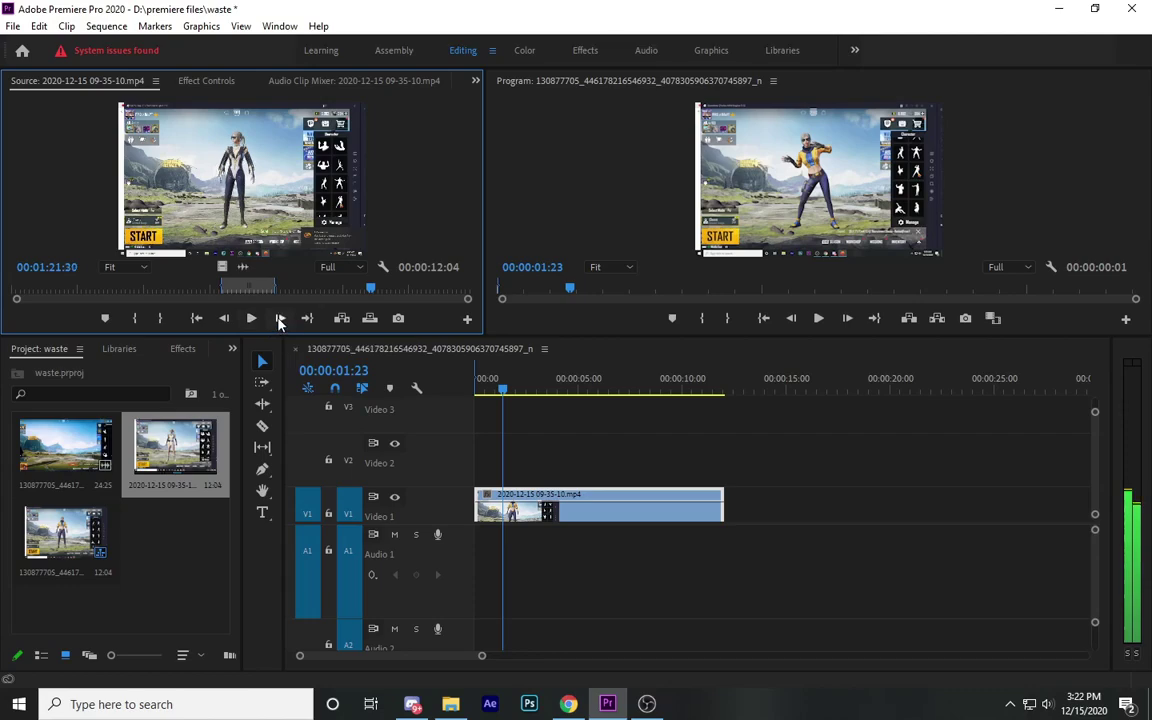
left_click(224, 318)
left_click(224, 318)
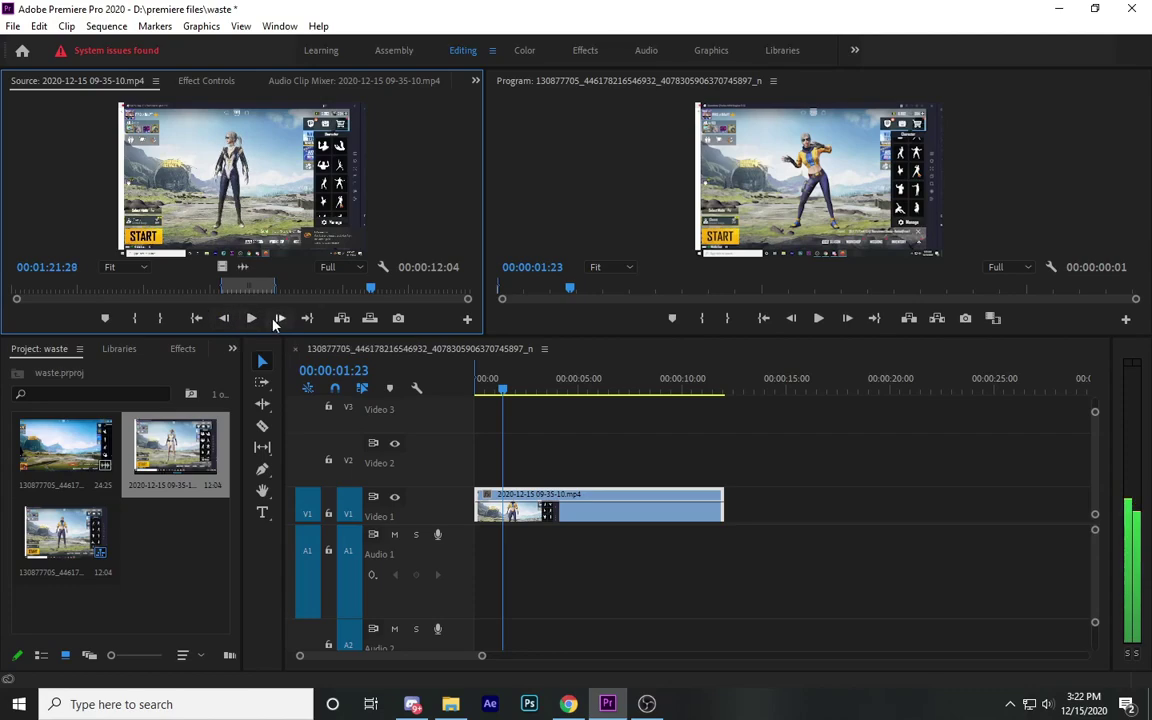
left_click(134, 318)
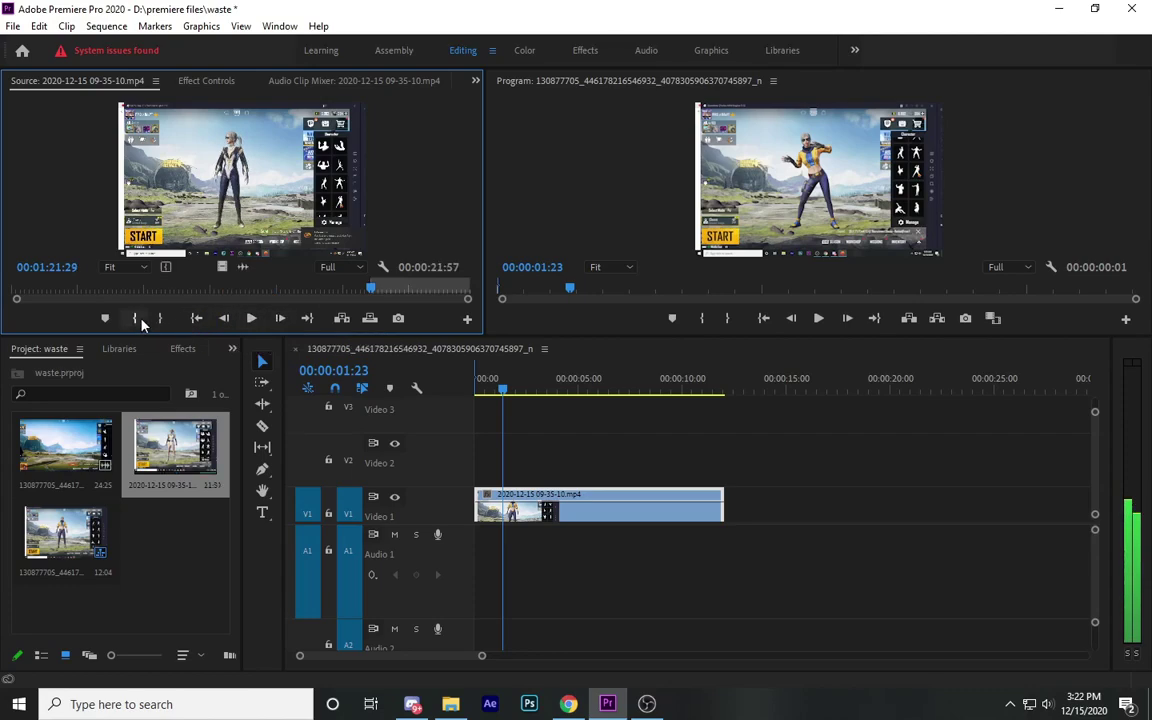
left_click(279, 318)
left_click(224, 318)
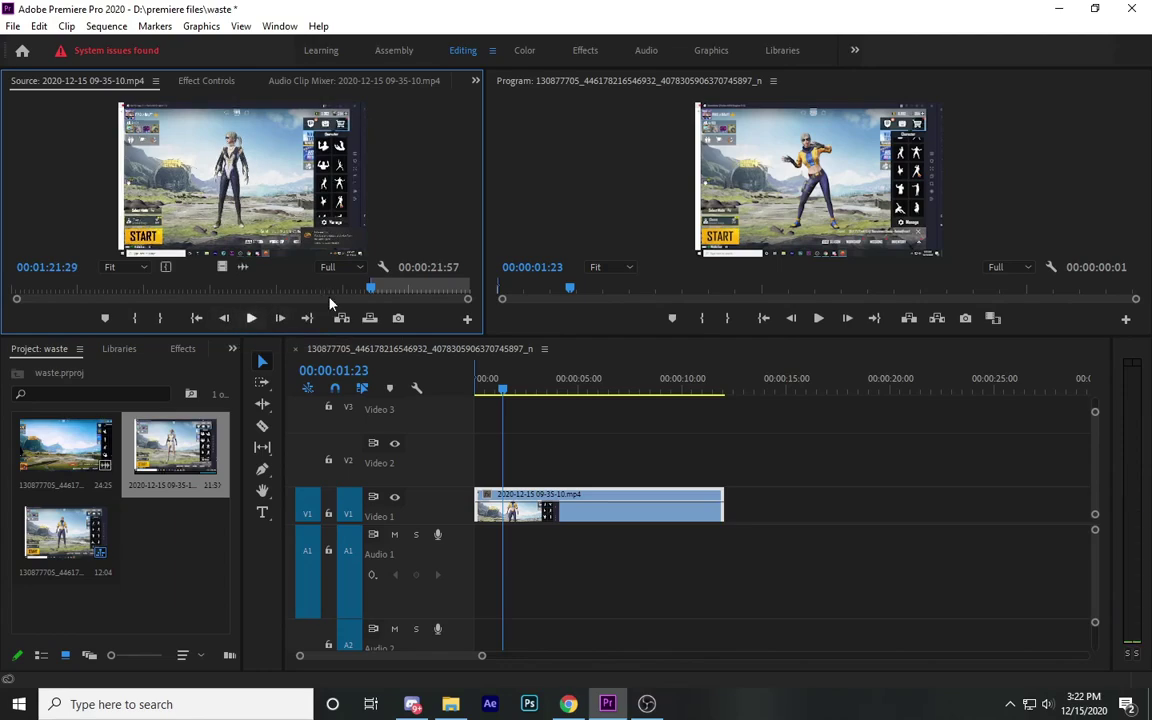
Mark the source Out point at 00:01:35:50 and place this range, video only, at the start of Video 2
left_click_drag(369, 290, 442, 288)
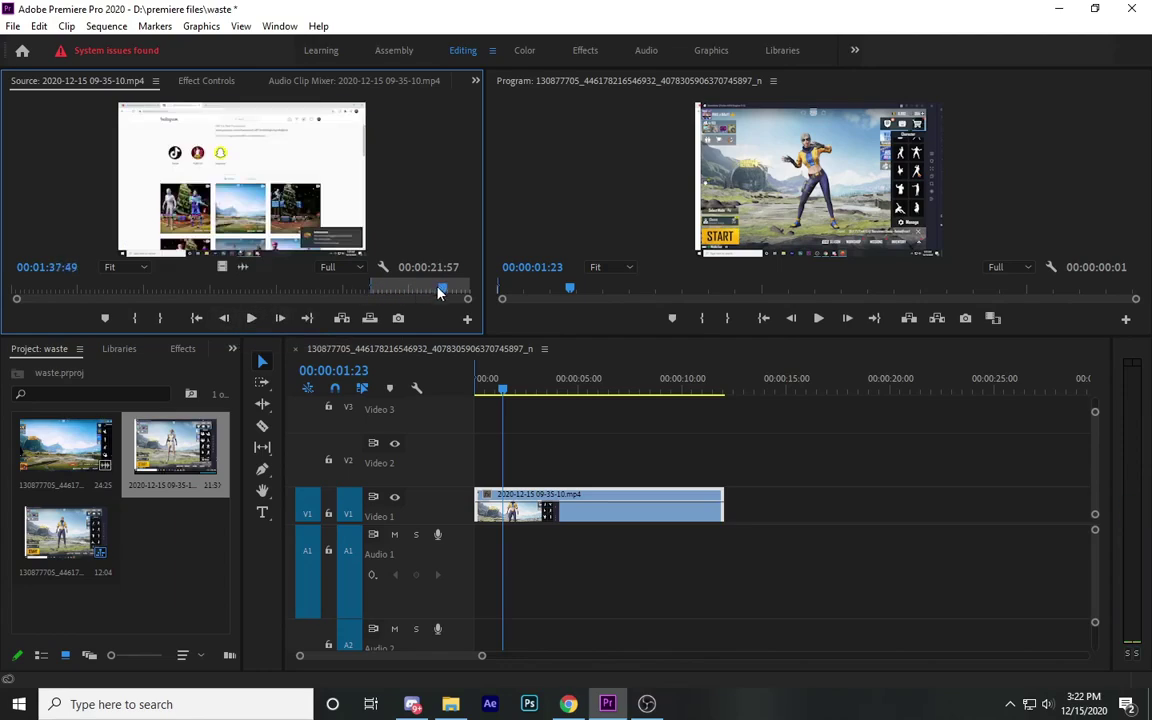
left_click(440, 290)
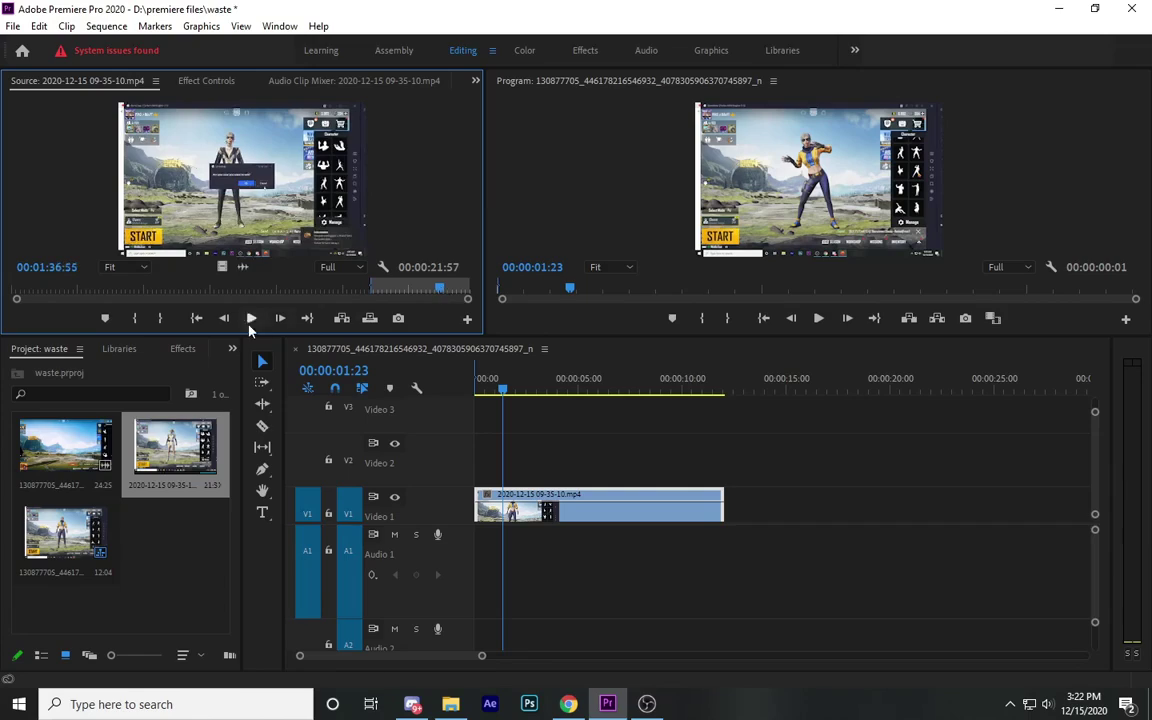
left_click_drag(437, 289, 434, 288)
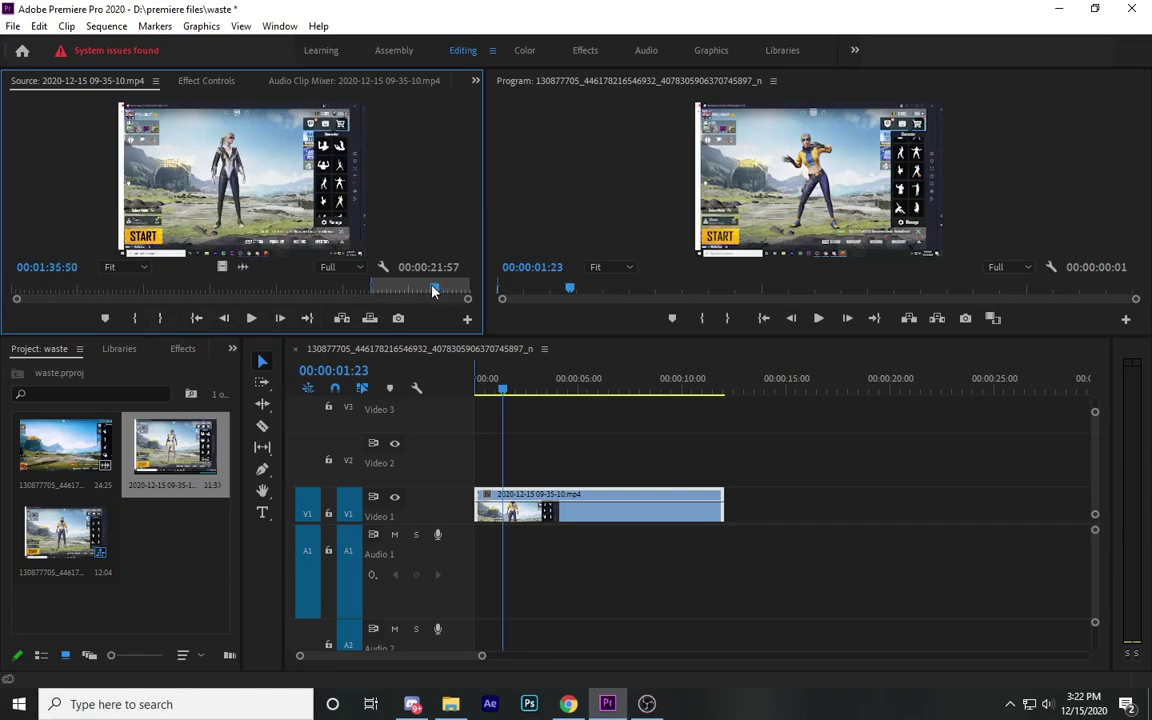
left_click(160, 318)
left_click_drag(224, 268, 496, 465)
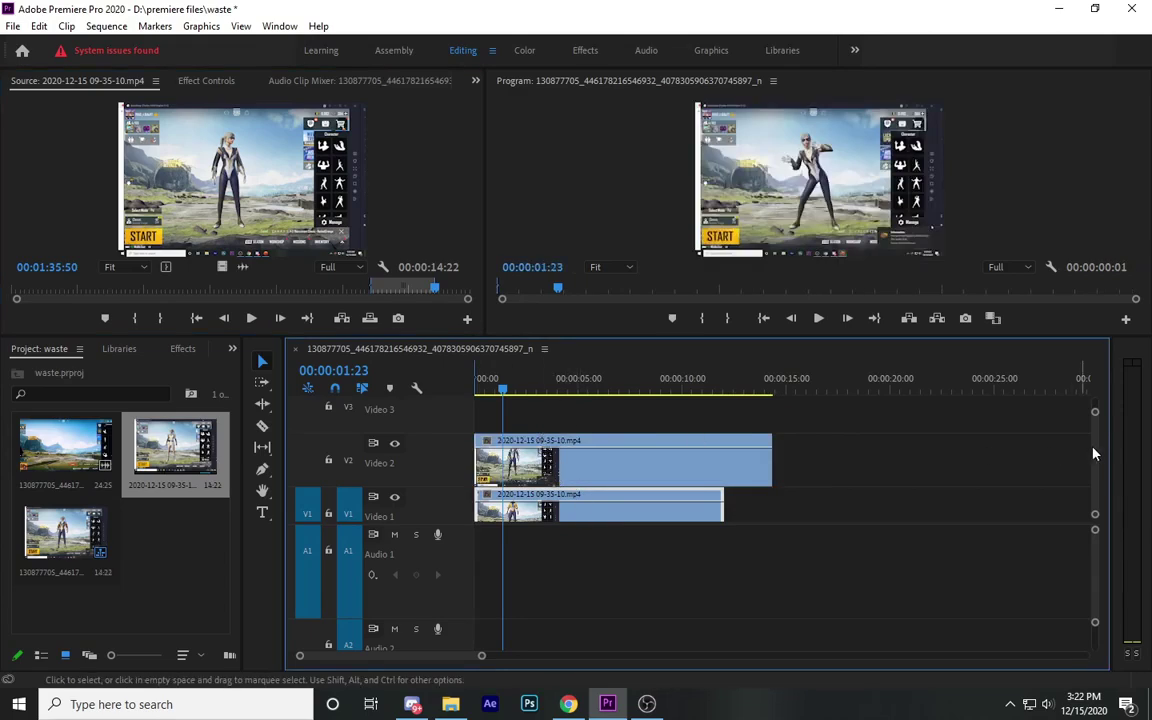
Compare the two outfits' poses at 00:00:07:23 by hiding and showing Video 2 repeatedly
left_click_drag(1095, 415, 1095, 411)
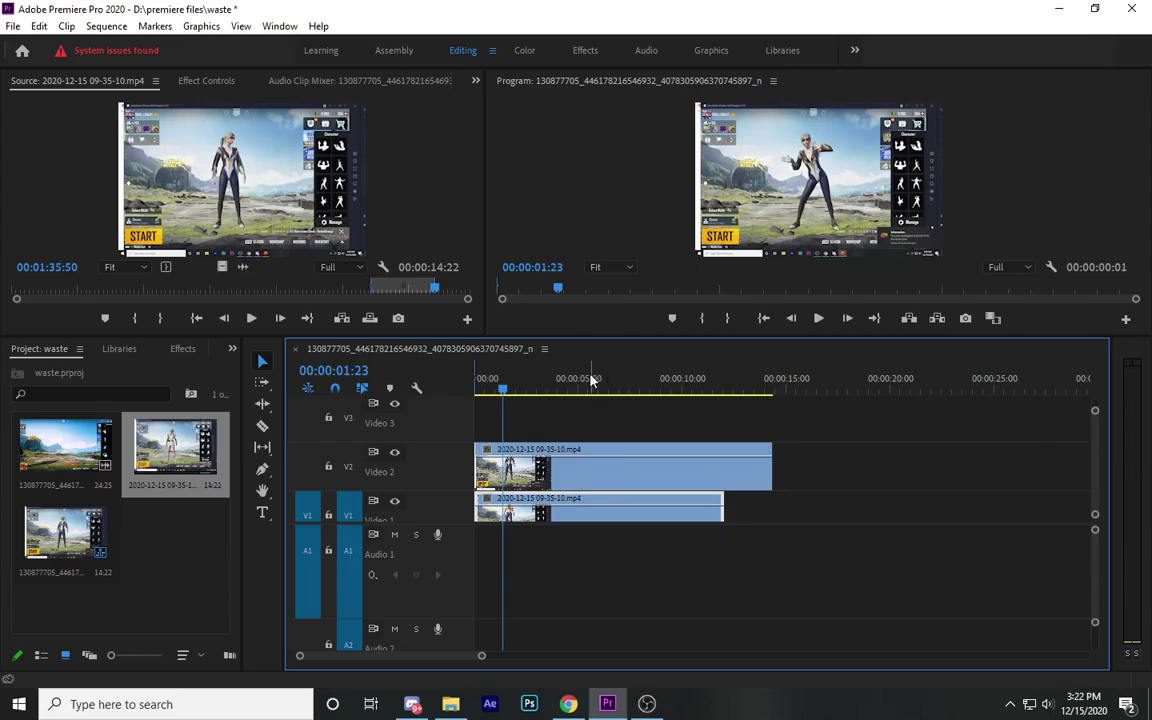
left_click_drag(501, 386, 628, 410)
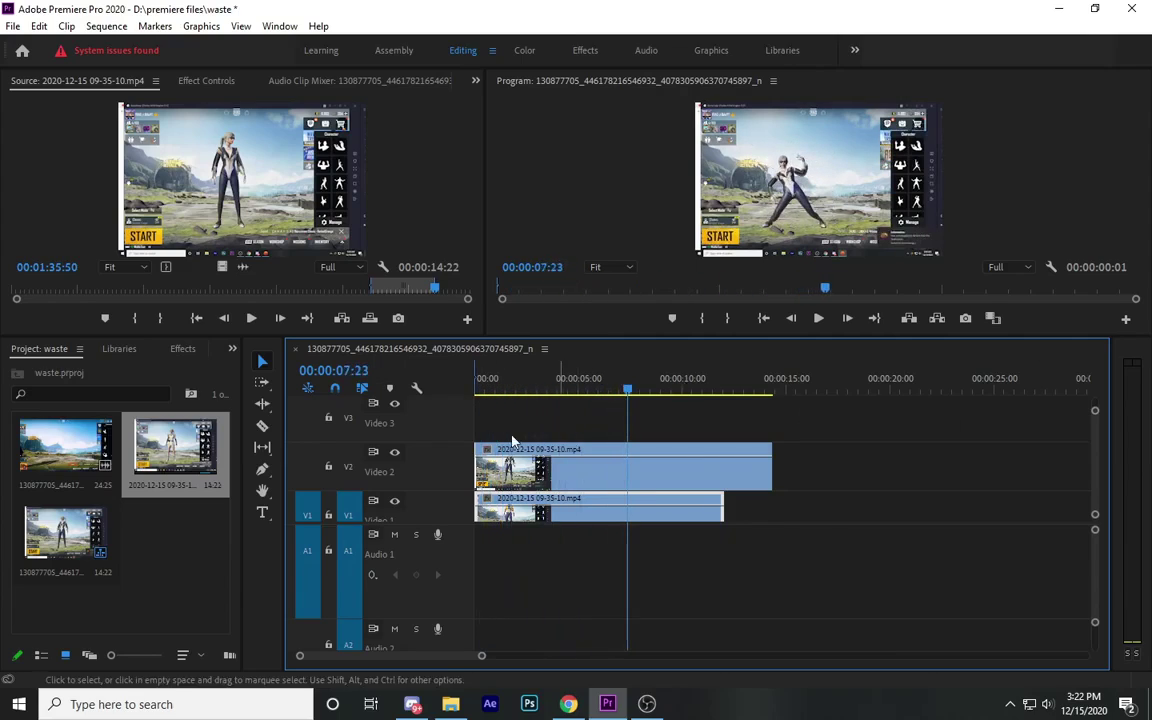
left_click(394, 453)
left_click(394, 455)
left_click(394, 455)
left_click(394, 455)
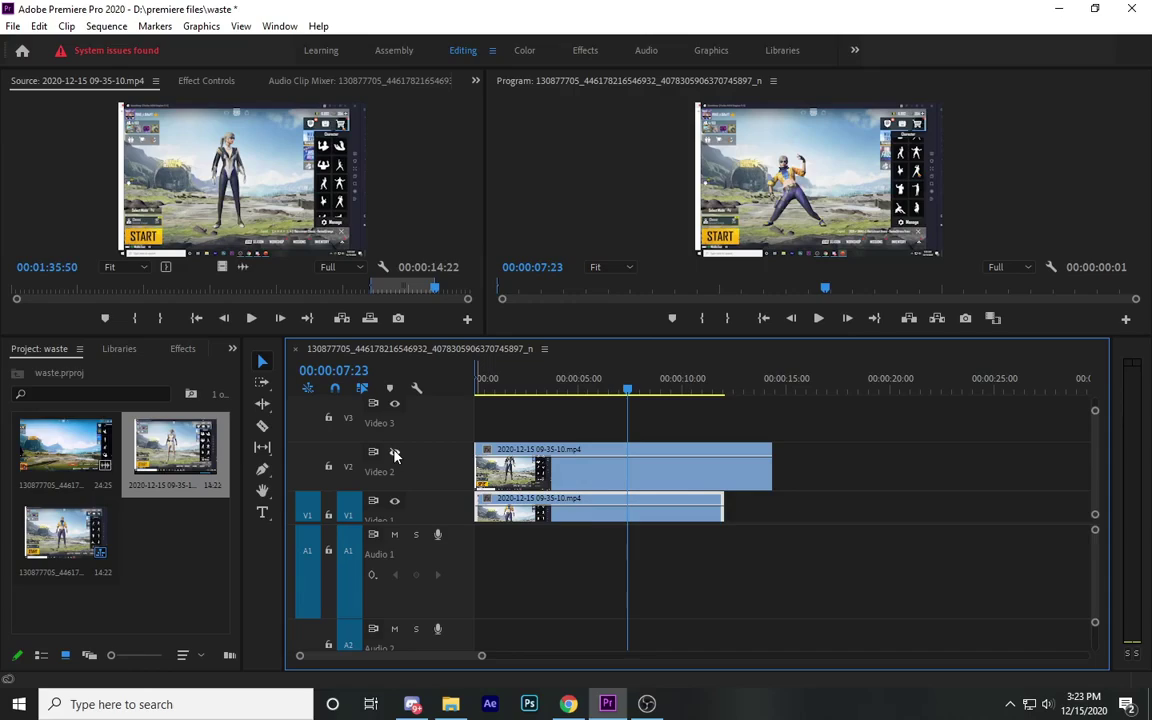
left_click(395, 455)
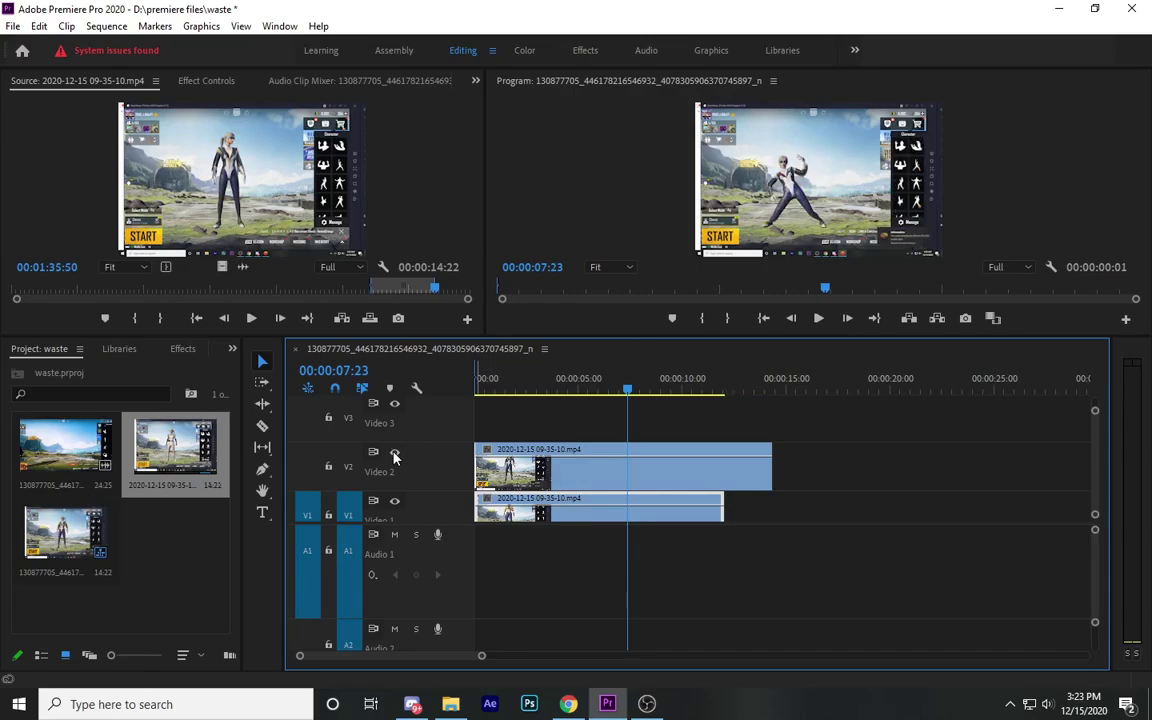
Compare the two outfits' poses at 00:00:07:23 and 00:00:11:16 by repeatedly hiding and showing Video 2
left_click(395, 455)
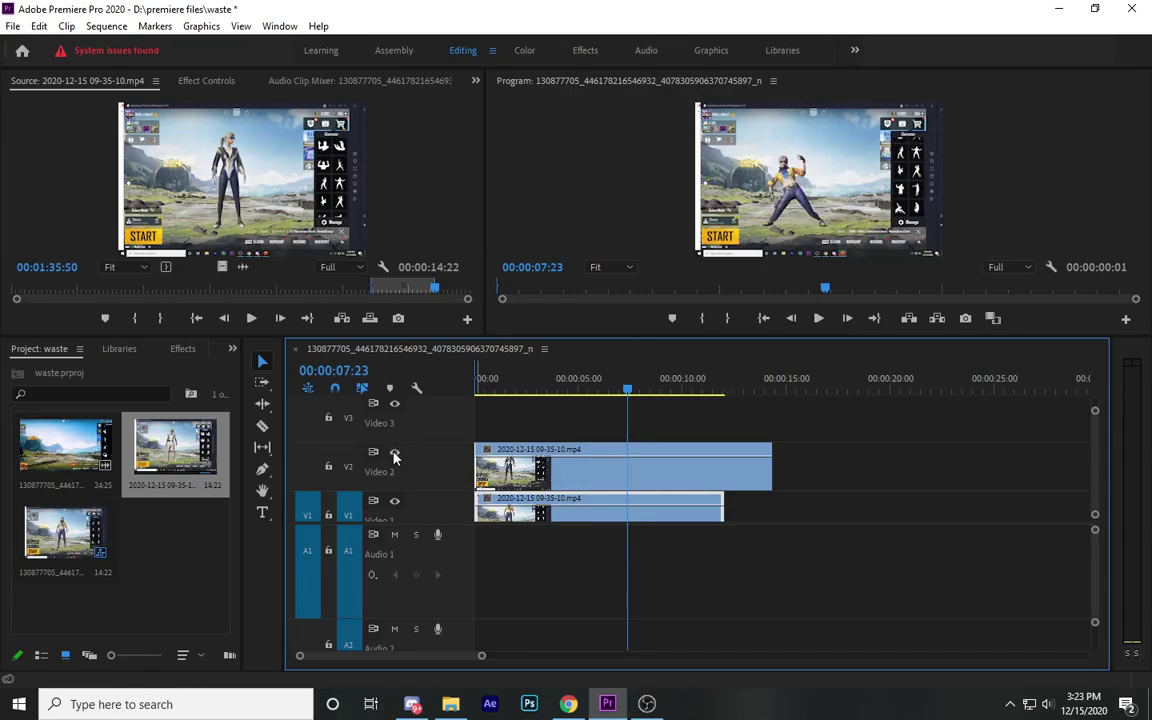
left_click(395, 455)
left_click_drag(627, 389, 708, 392)
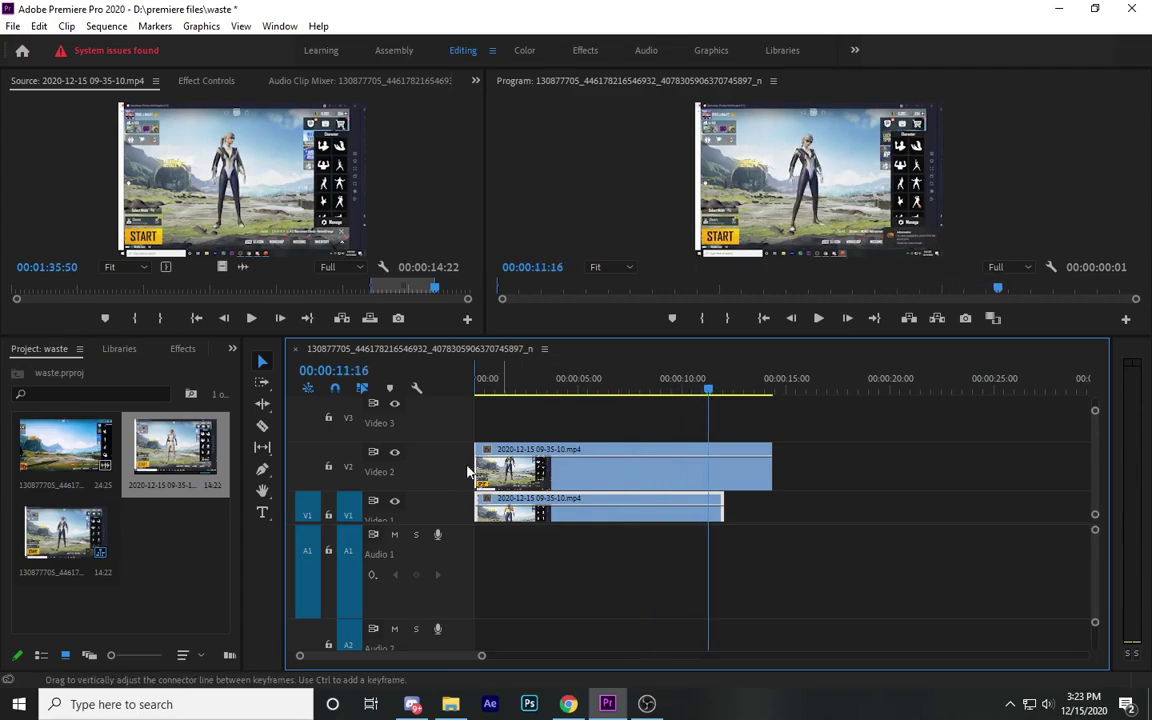
left_click(396, 456)
left_click(395, 456)
left_click(395, 456)
left_click(395, 456)
left_click(395, 456)
left_click(395, 456)
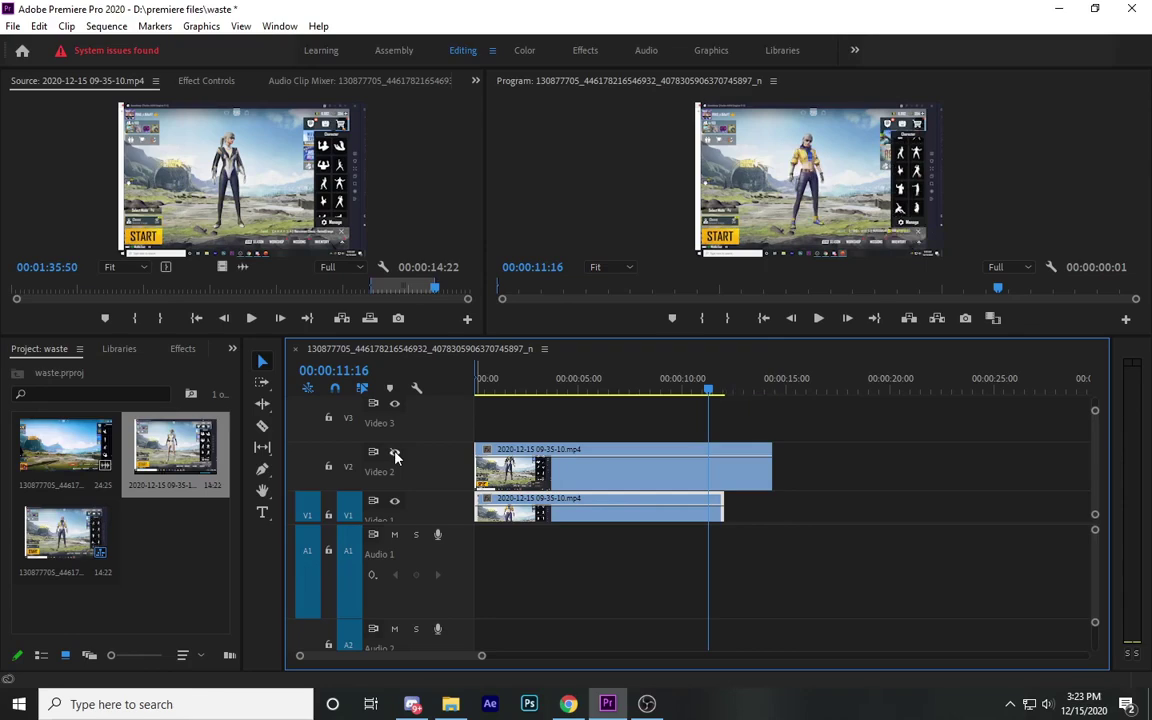
Load the 24:25 reference video as source and place only its audio at the start of Audio 1
left_click(62, 458)
double_click(62, 458)
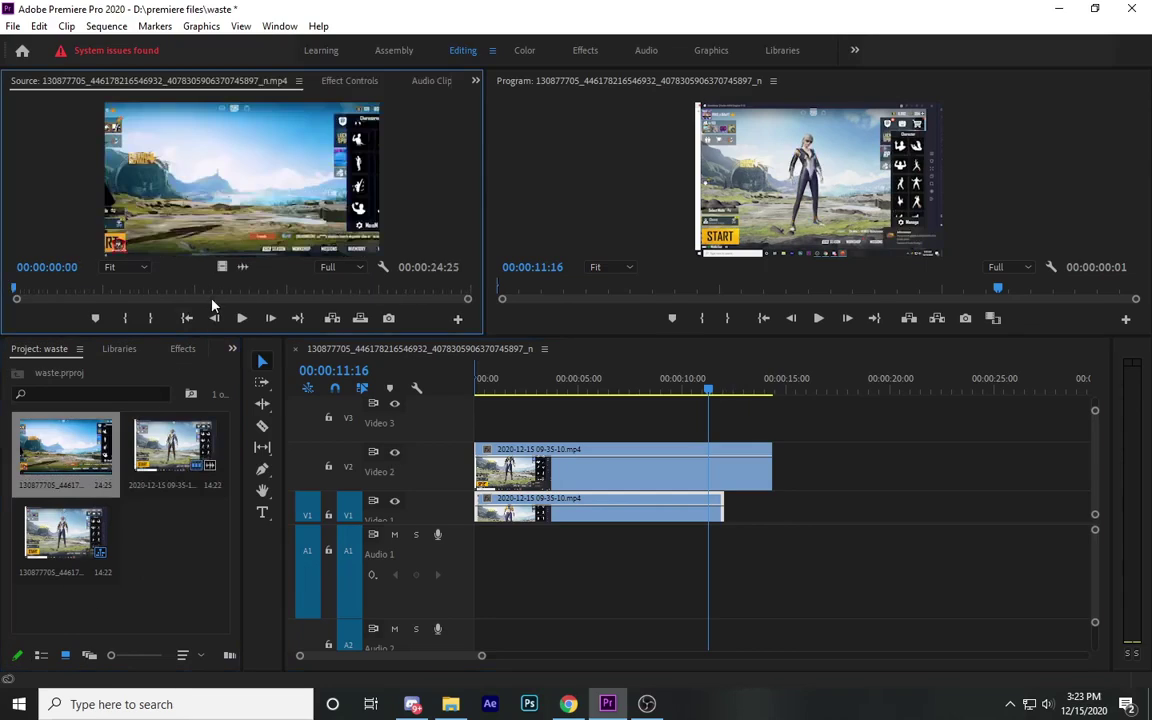
left_click_drag(240, 268, 481, 599)
left_click(627, 388)
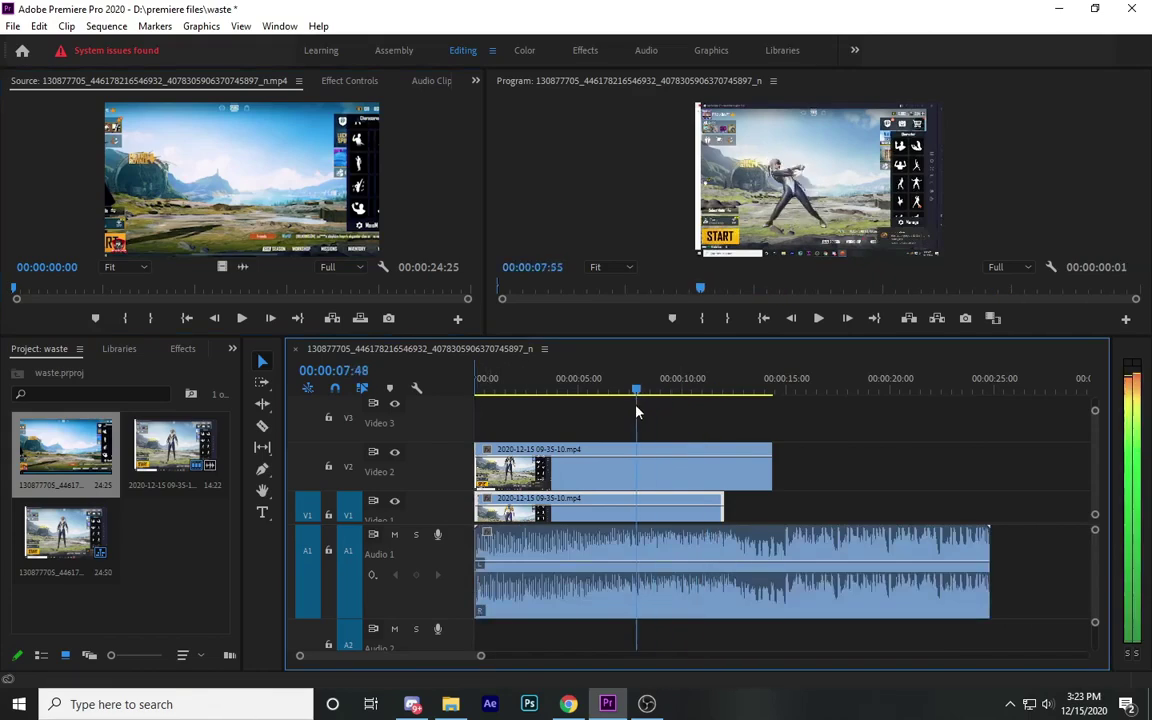
Set the Video 2 clip's time interpolation to Optical Flow and make the video tracks taller
left_click(683, 482)
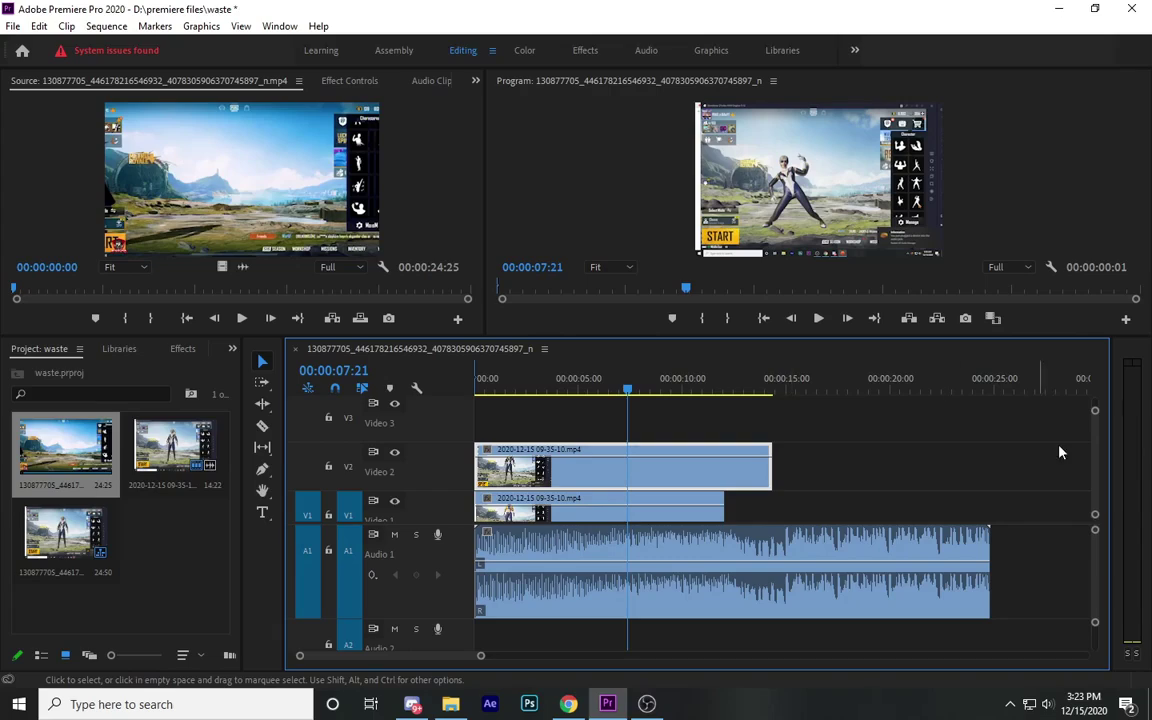
left_click_drag(1096, 412, 1096, 416)
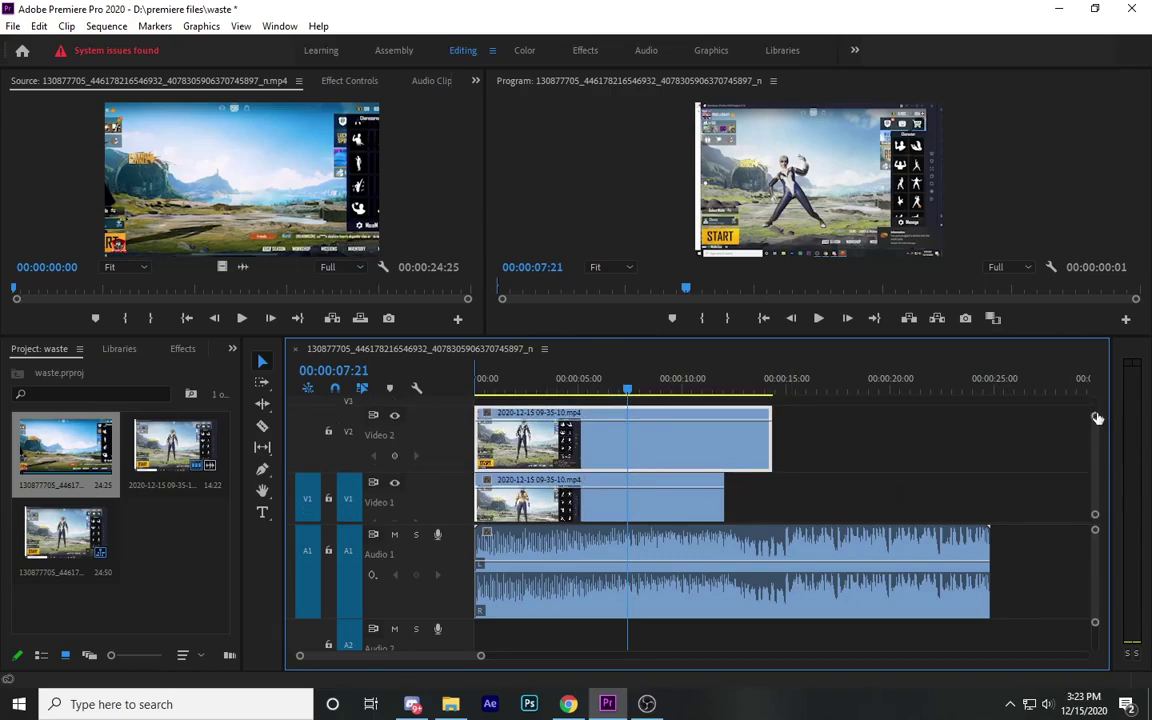
right_click(597, 446)
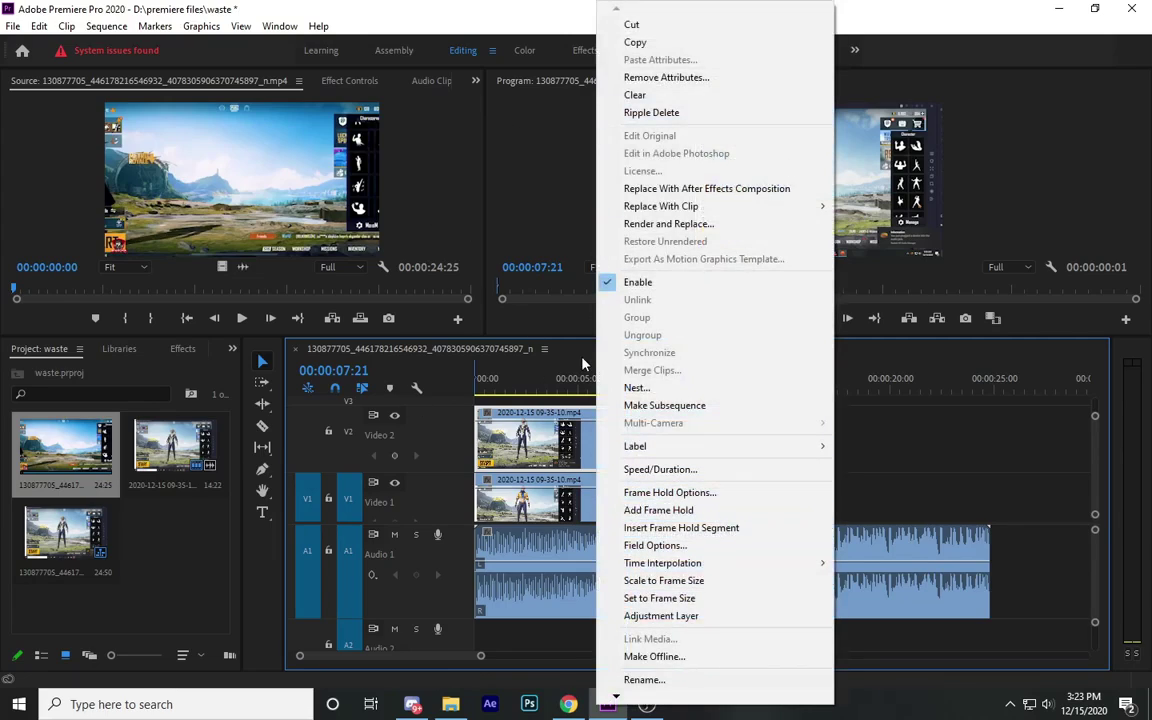
mouse_move(676, 566)
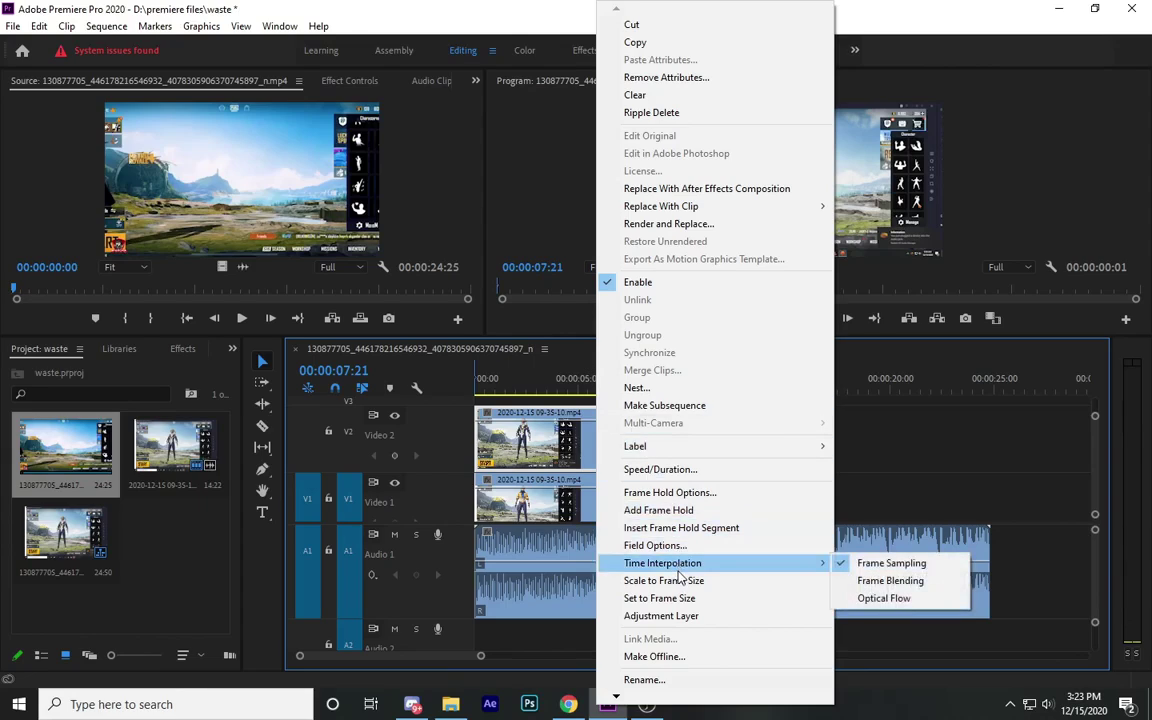
left_click(884, 598)
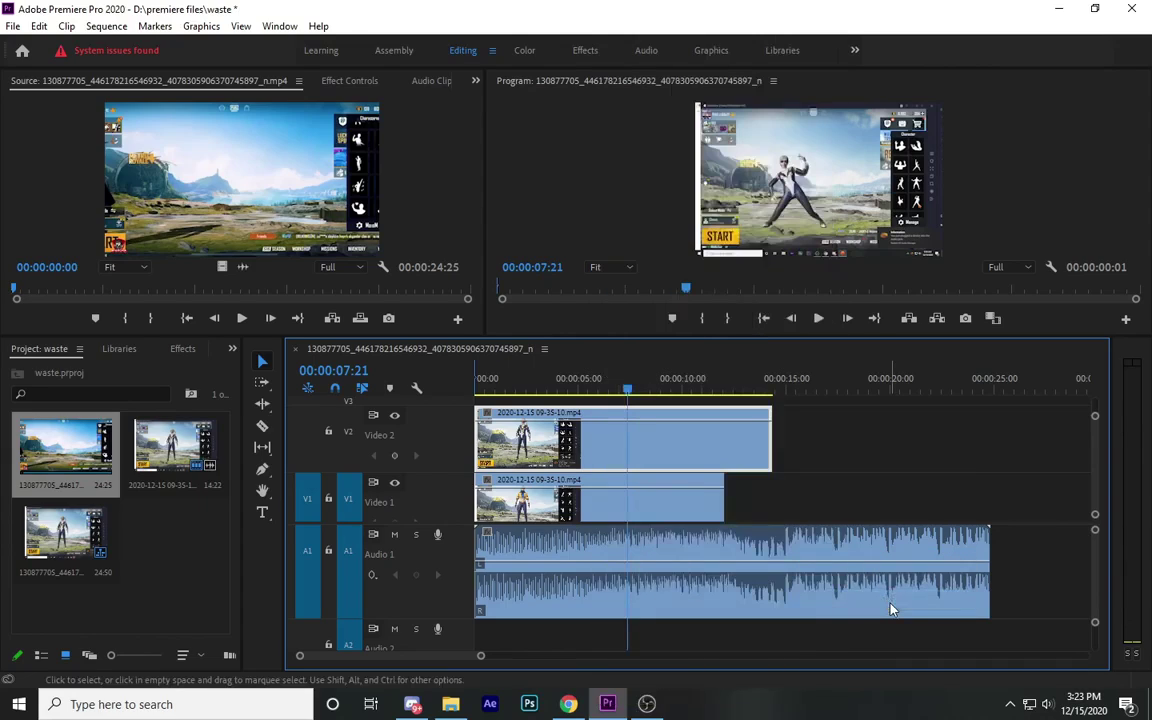
Show the Time Remapping Speed keyframe line on the Video 2 clip
right_click(737, 472)
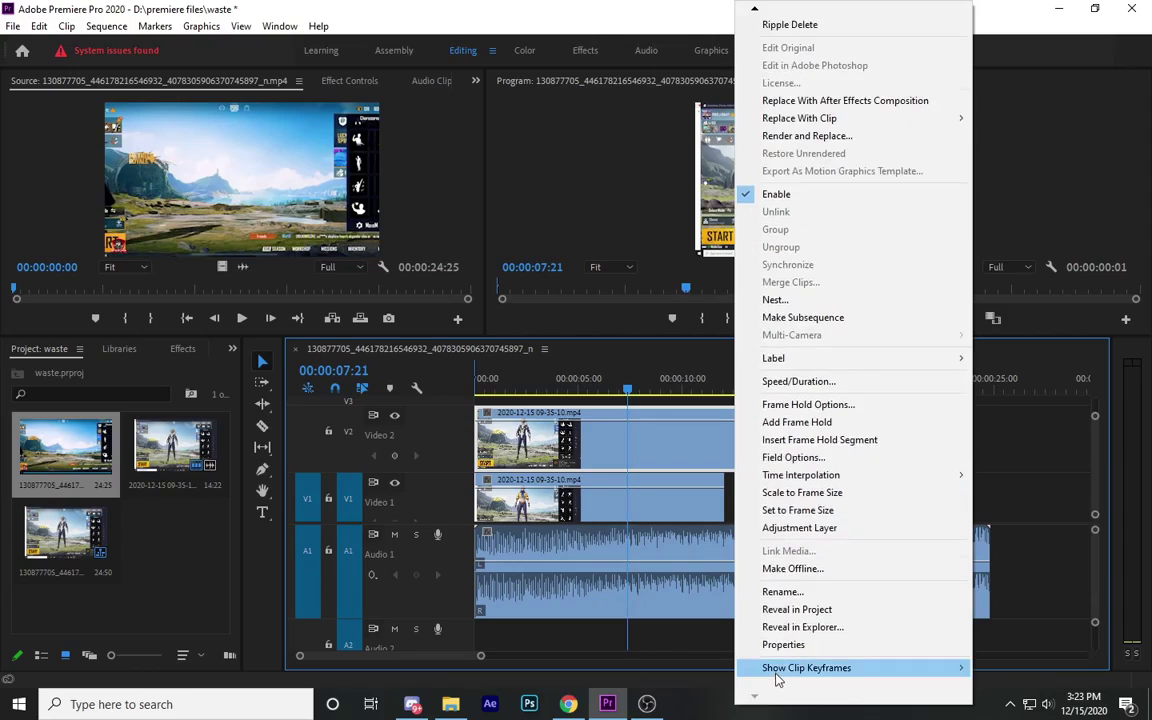
mouse_move(800, 670)
mouse_move(985, 702)
left_click(915, 700)
right_click(945, 712)
left_click(658, 458)
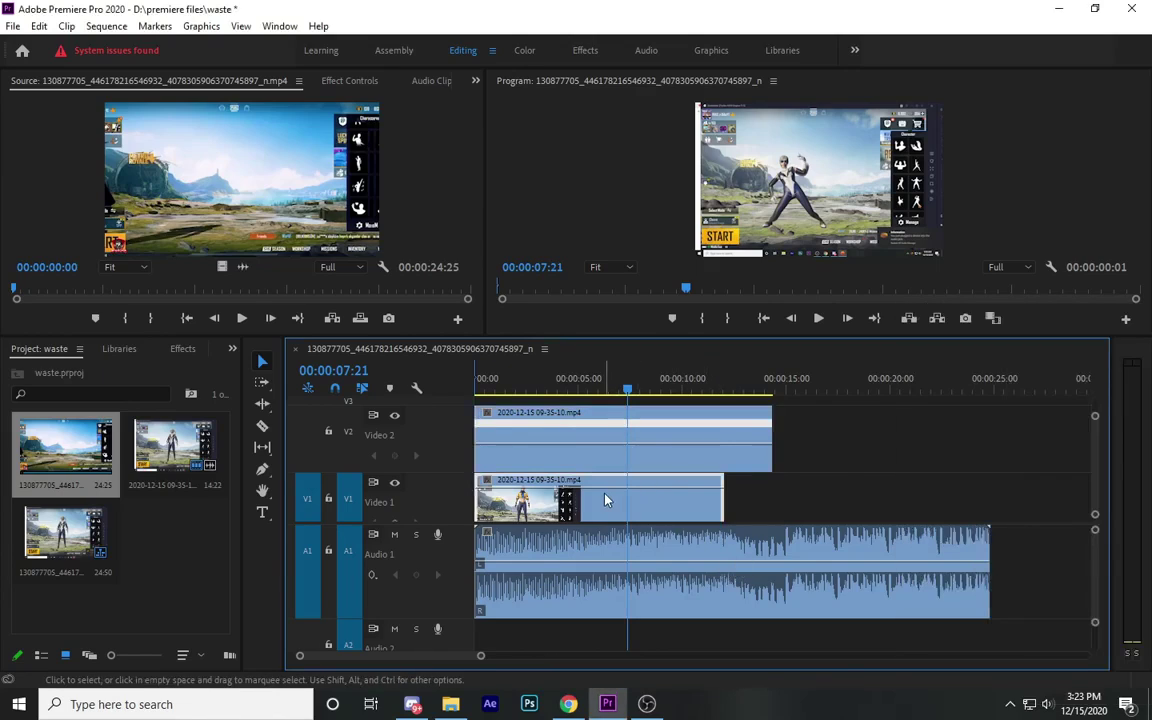
Set the Video 1 clip's time interpolation to Optical Flow
right_click(607, 496)
mouse_move(824, 570)
left_click(892, 598)
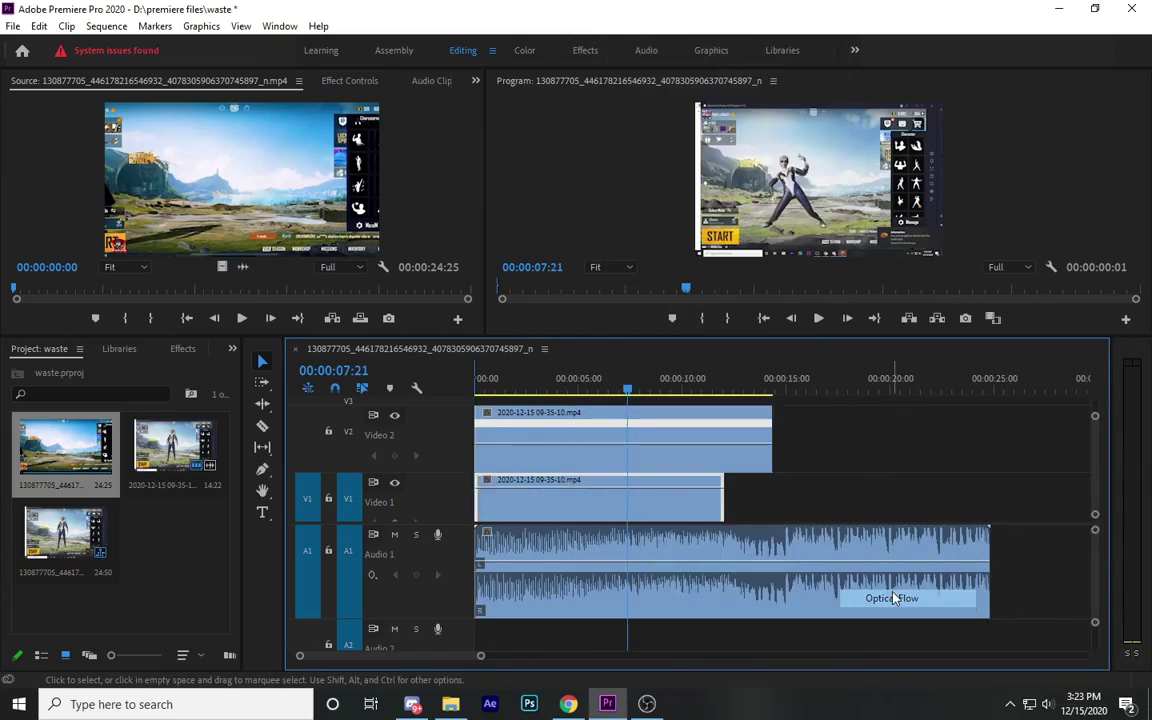
right_click(668, 498)
mouse_move(750, 563)
left_click(951, 596)
Show the Time Remapping Speed keyframe line on the Video 1 clip
right_click(663, 498)
scroll(683, 697, "down", 5)
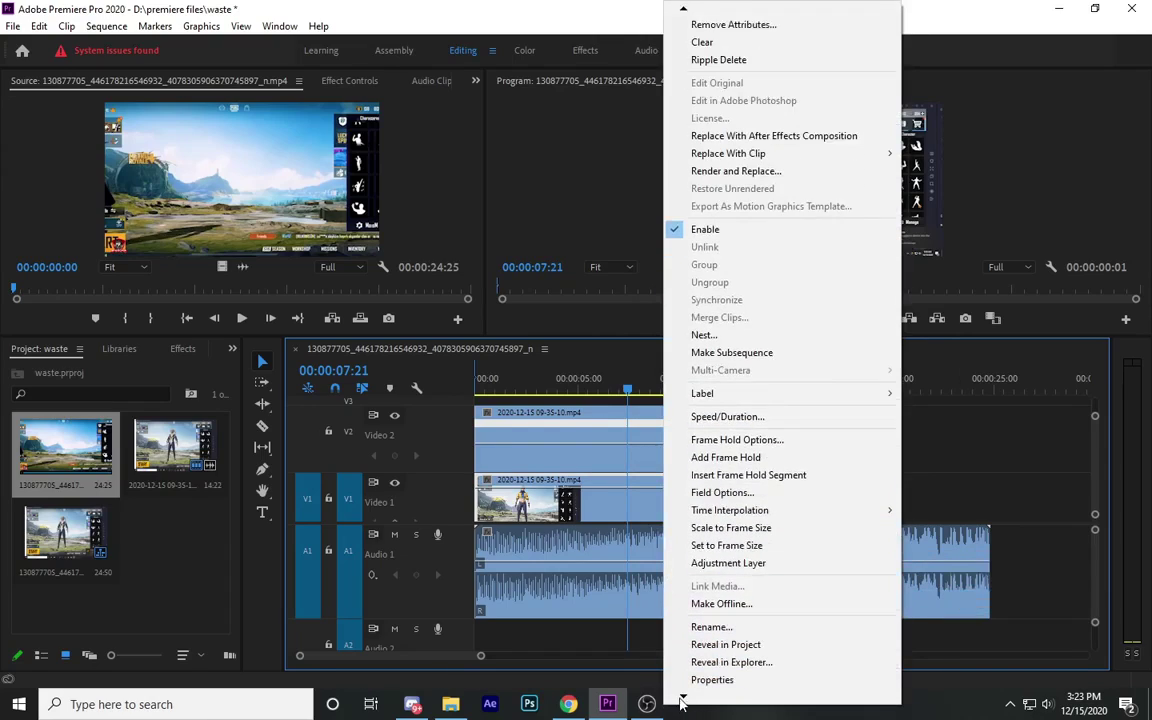
mouse_move(795, 665)
mouse_move(955, 704)
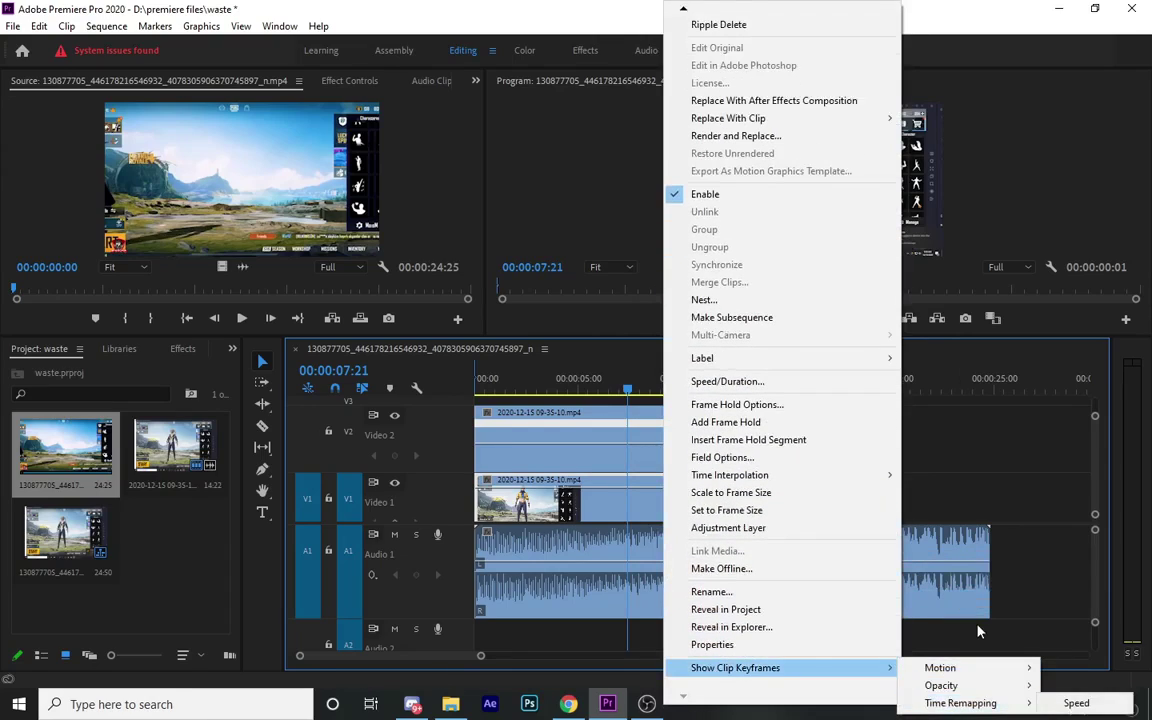
left_click(1062, 703)
Lower the speed lines of both video clips so they outlast the audio, stretching the Video 2 clip to 00:00:31:56
left_click_drag(962, 377, 744, 388)
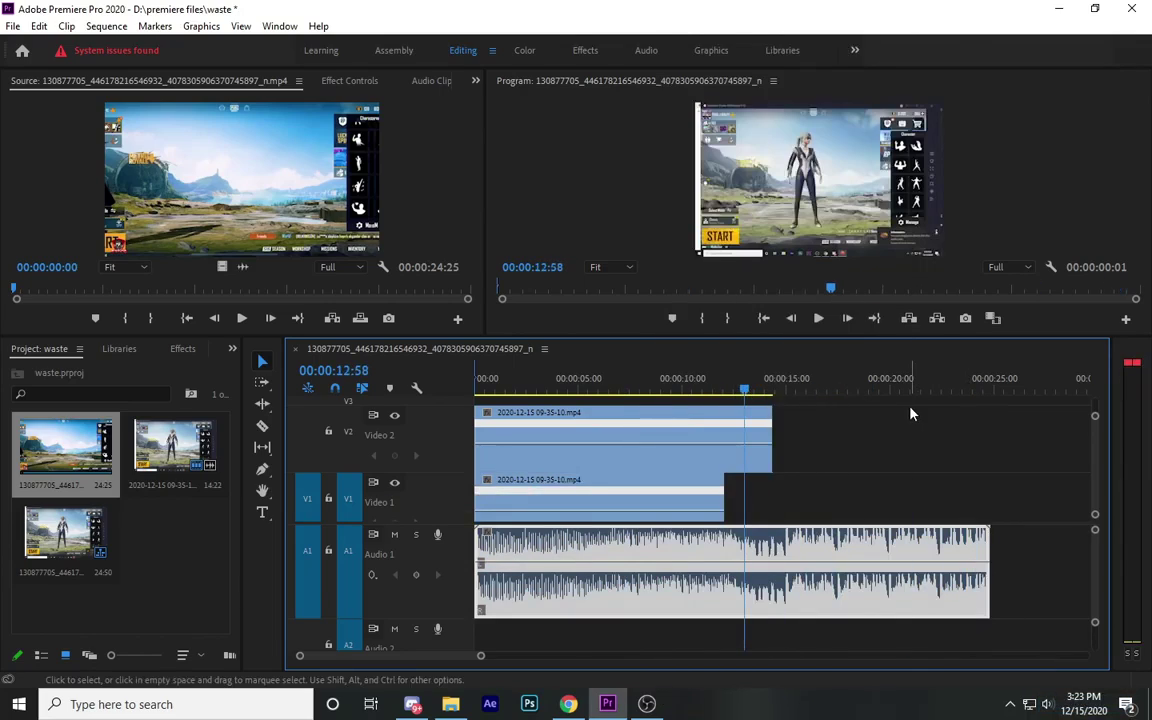
left_click(640, 447)
left_click_drag(644, 446, 640, 451)
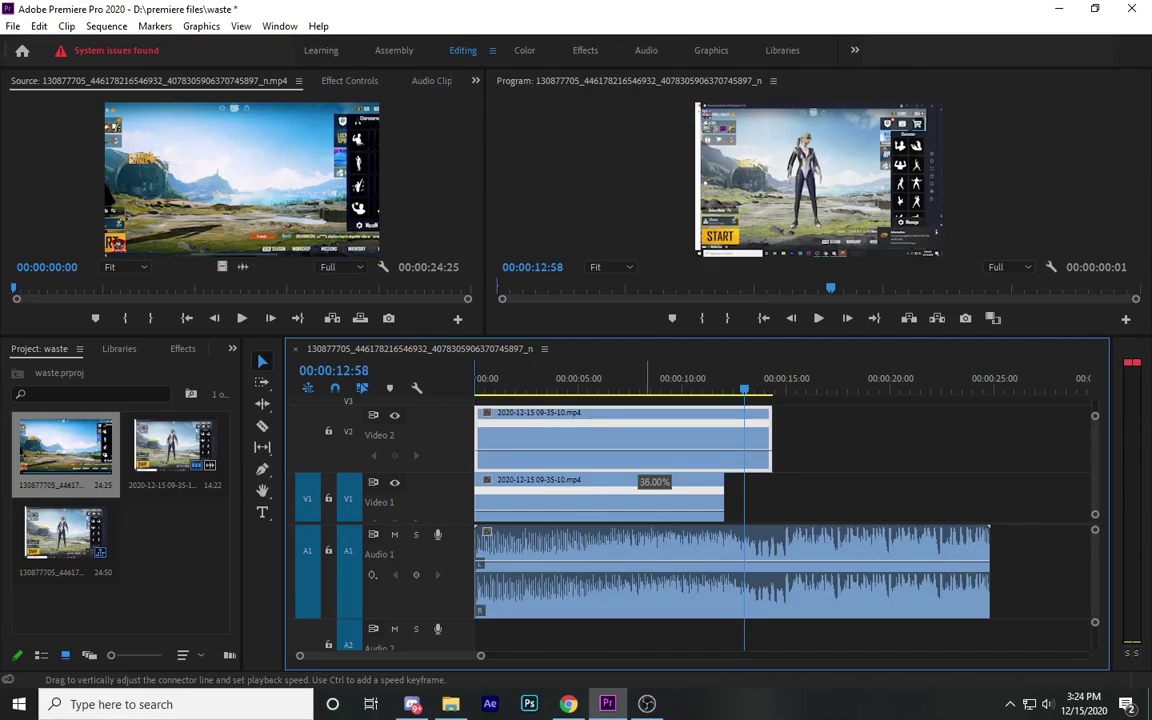
left_click_drag(640, 451, 640, 456)
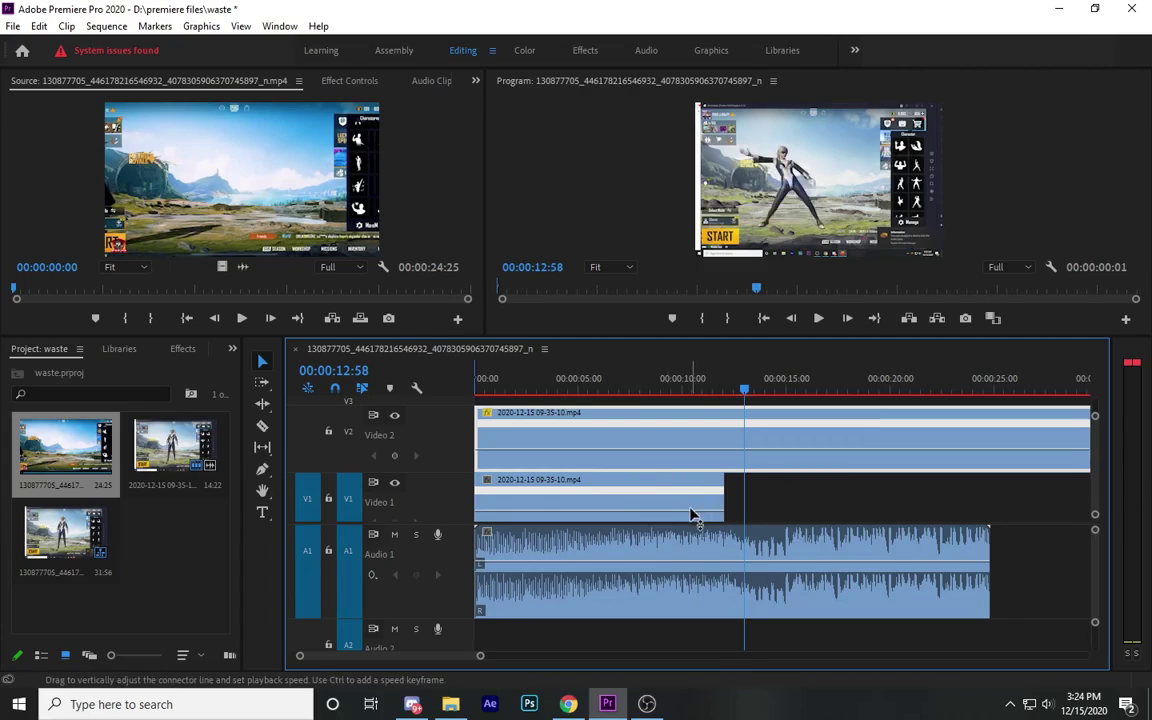
left_click_drag(480, 655, 503, 656)
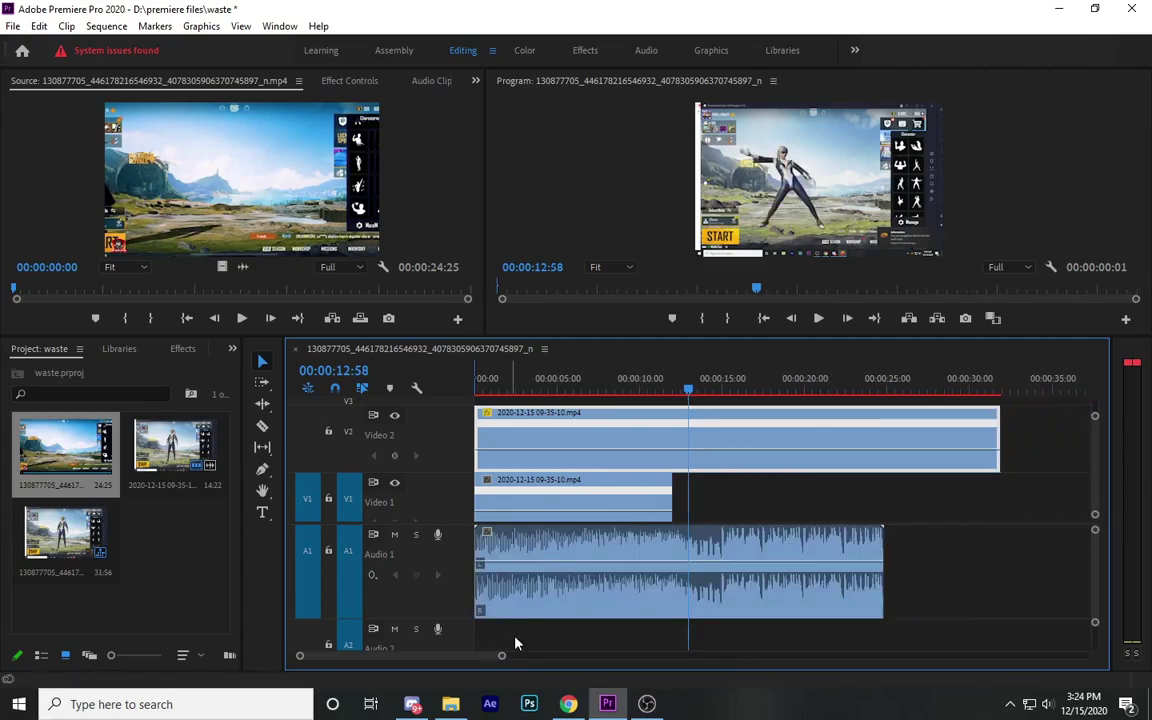
left_click_drag(528, 512, 528, 518)
Compare the slowed clips' poses at 00:00:12:59 and 00:00:07:39 by hiding and showing Video 2 repeatedly
mouse_move(692, 395)
left_mouse_down()
mouse_move(609, 391)
mouse_move(688, 391)
left_mouse_up()
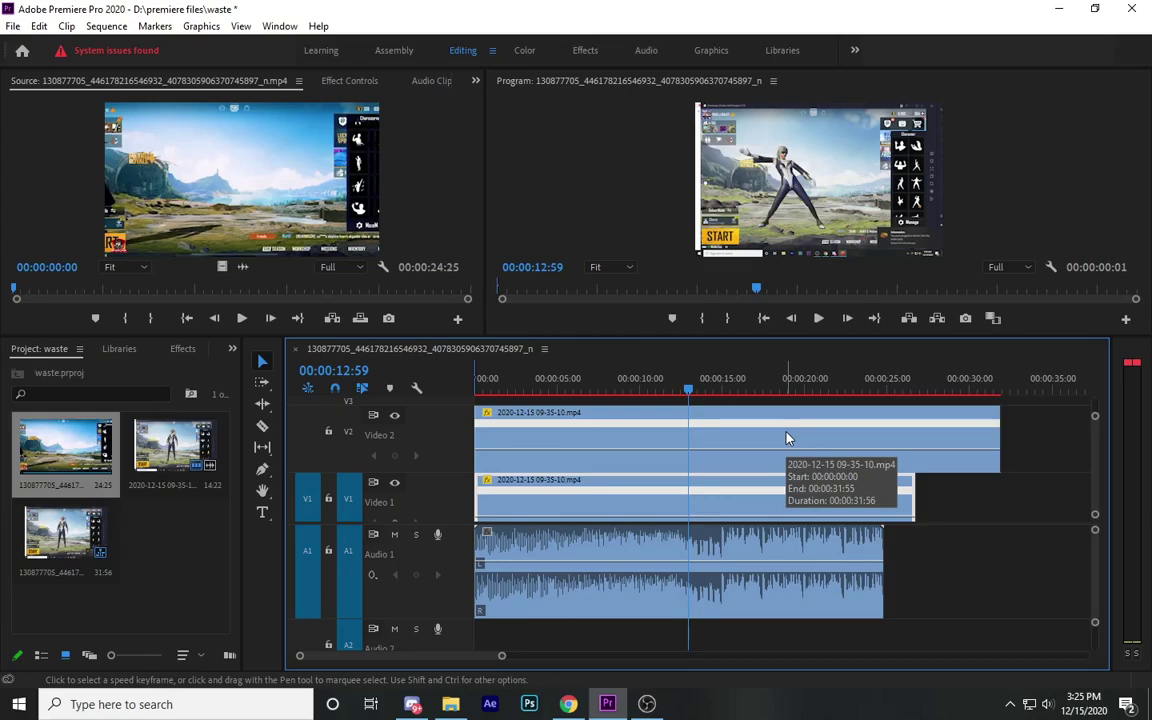
left_click(395, 416)
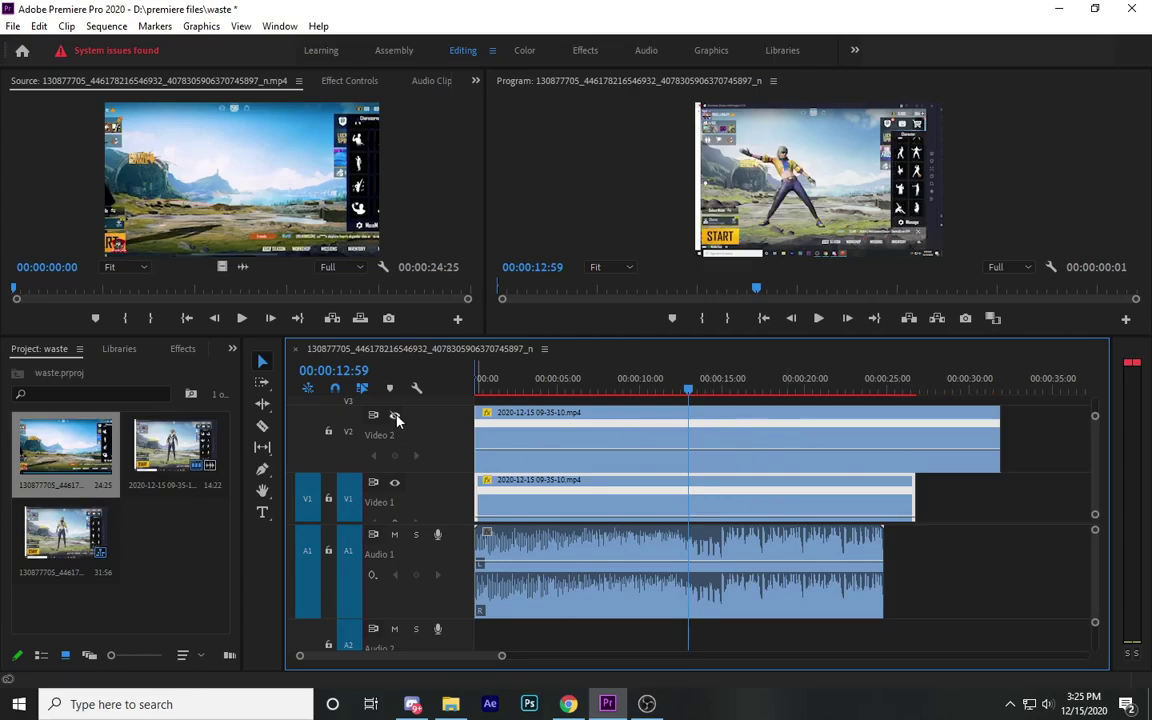
left_click(395, 416)
left_click(395, 416)
left_click(395, 416)
left_click(395, 416)
left_click(395, 416)
left_click_drag(695, 397, 600, 392)
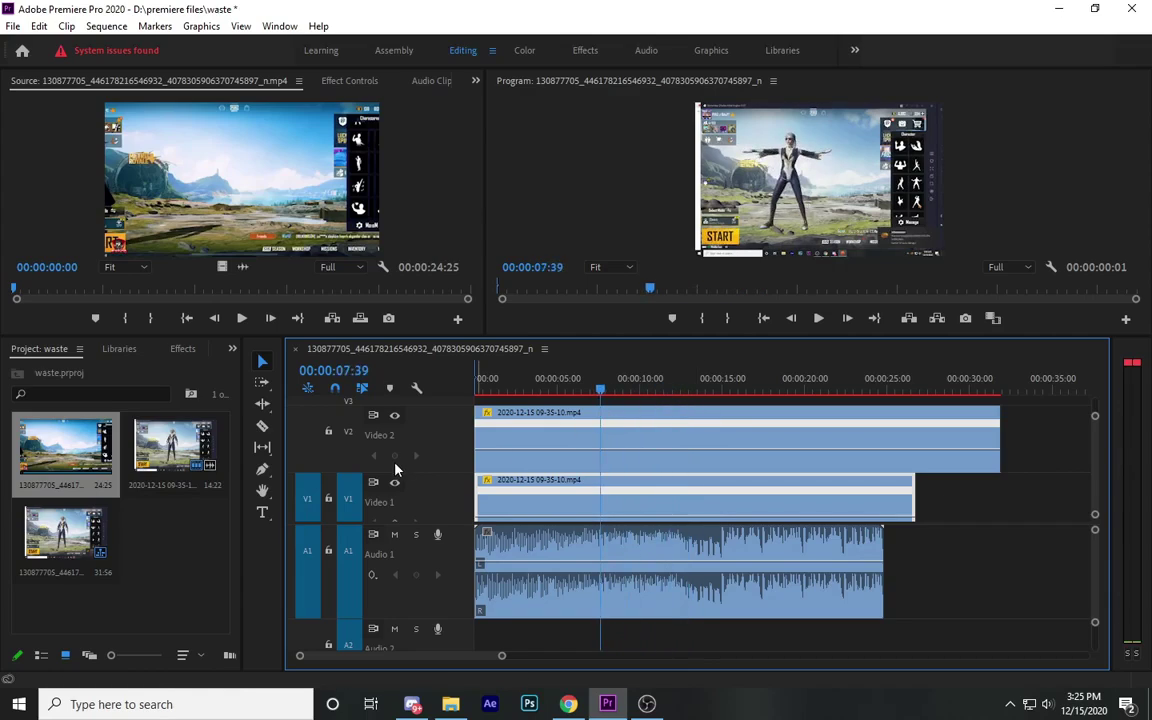
left_click(395, 416)
left_click(395, 416)
left_click(395, 416)
left_click(395, 416)
Cut both video clips at the end of the audio, 00:00:24:49, and delete the excess parts
left_click_drag(601, 390, 906, 352)
left_click_drag(1094, 450, 1091, 483)
key("ctrl+k")
left_click_drag(1020, 525, 896, 432)
key("Delete")
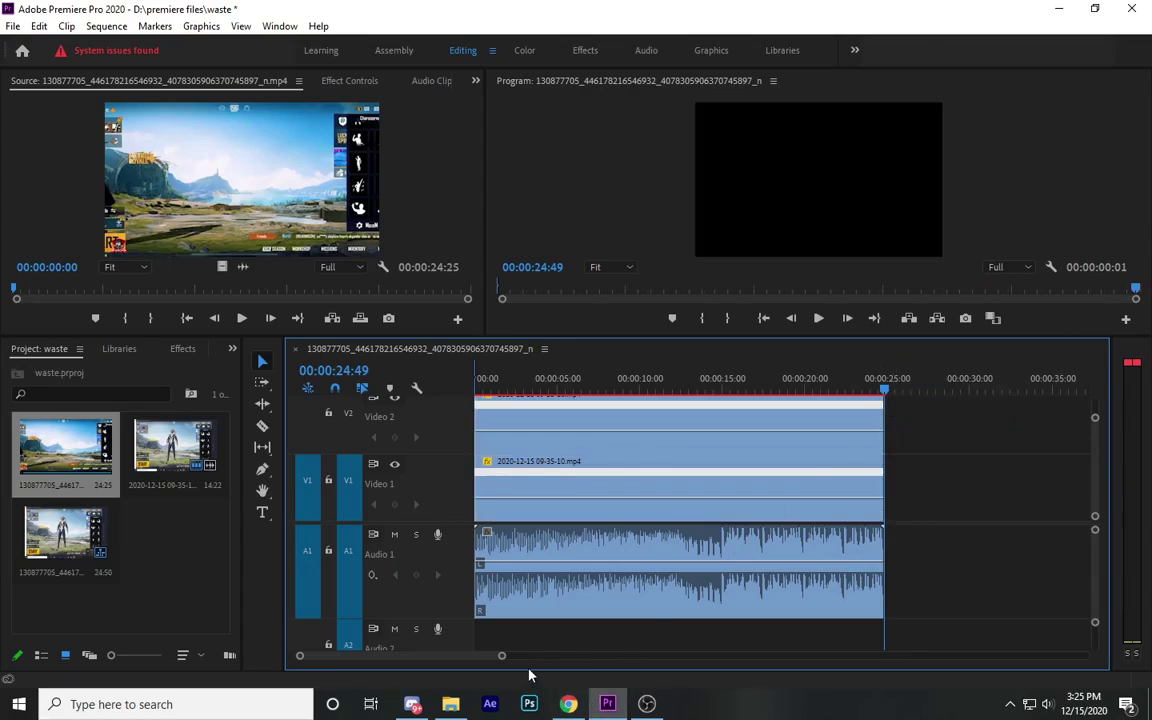
Play the opening to locate the first audio beat and split both video clips there, at 00:00:00:09
scroll(1096, 430, "up", 4)
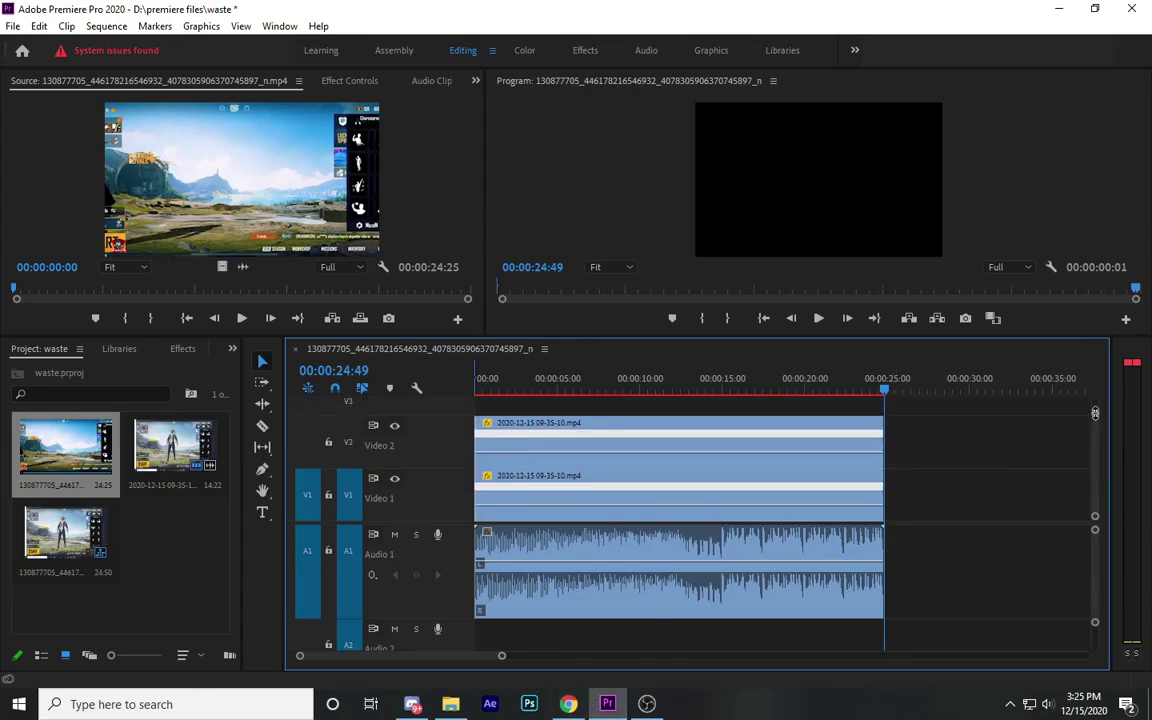
left_click_drag(501, 656, 366, 658)
scroll(366, 658, "up", 3)
left_click(488, 390)
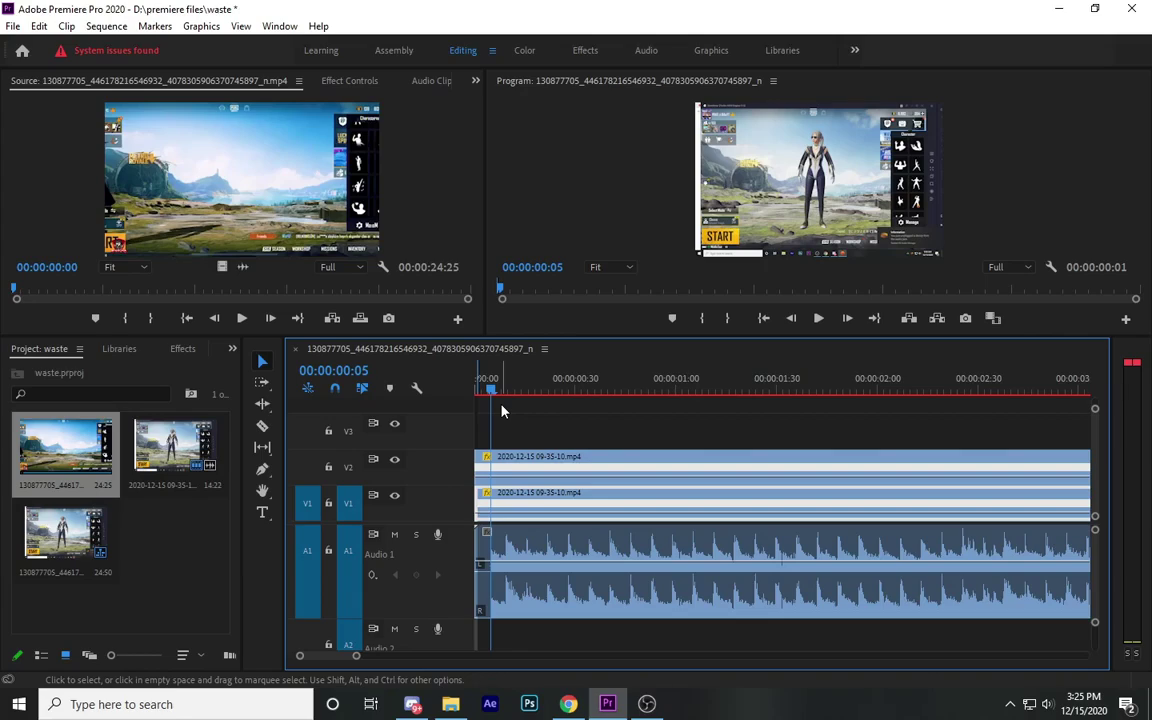
key("space")
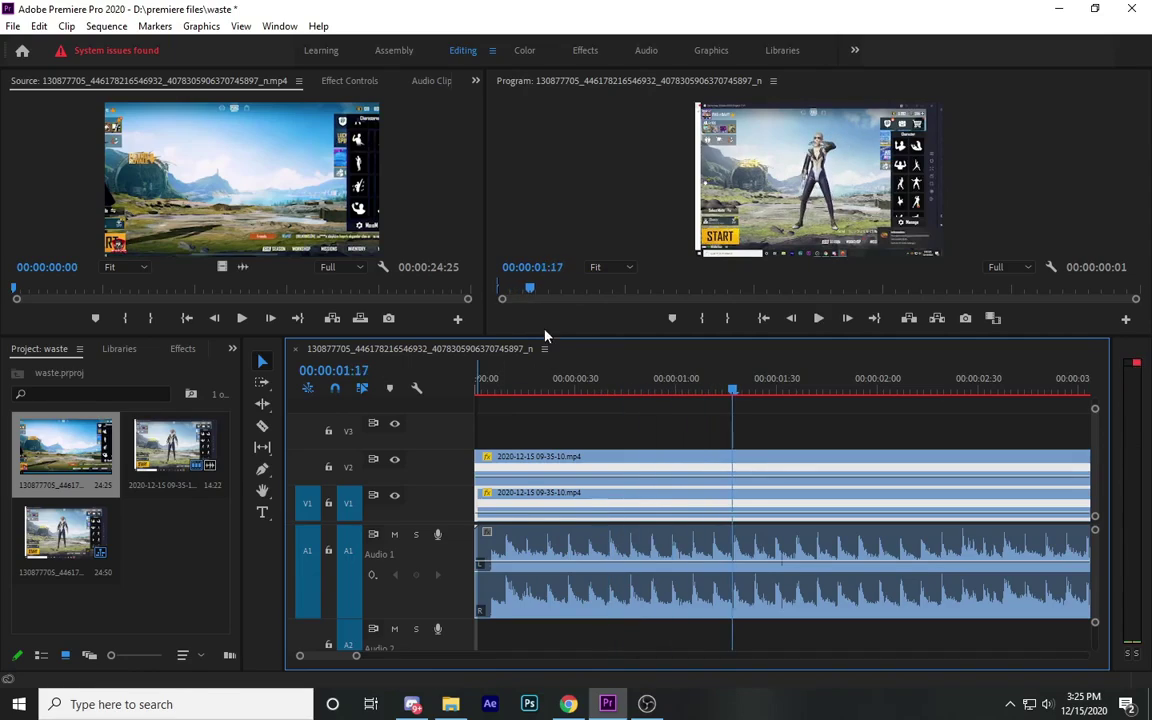
left_click(509, 383)
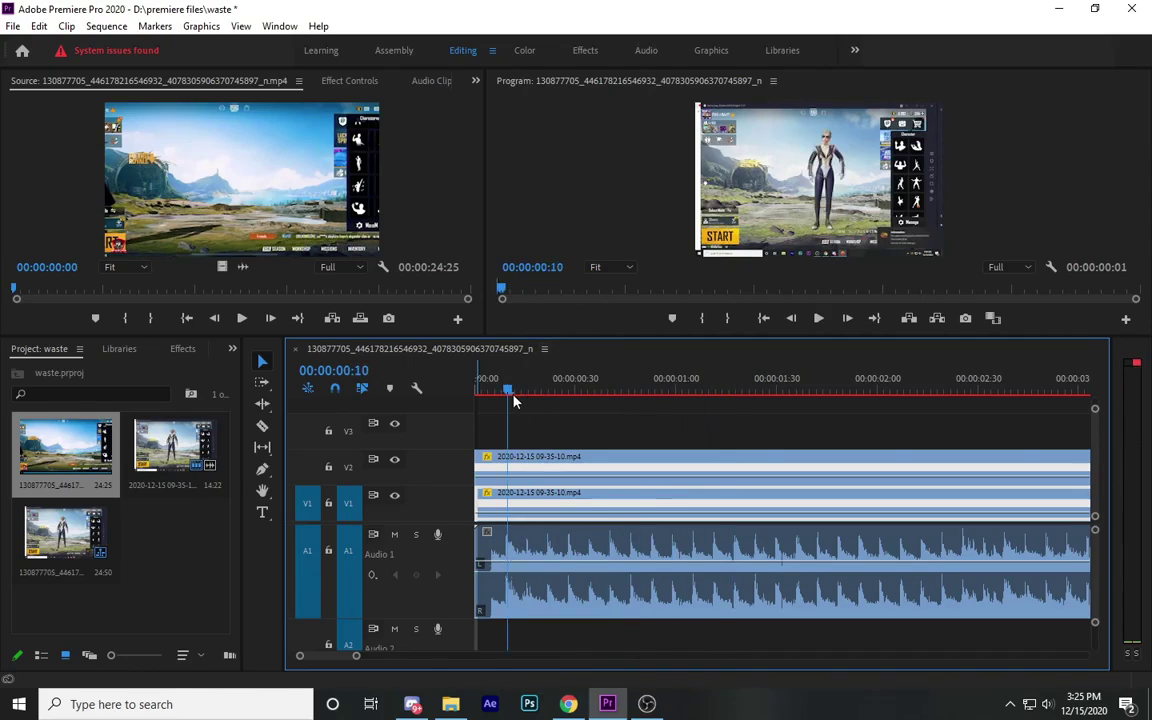
left_click_drag(509, 395, 505, 397)
left_click(547, 461)
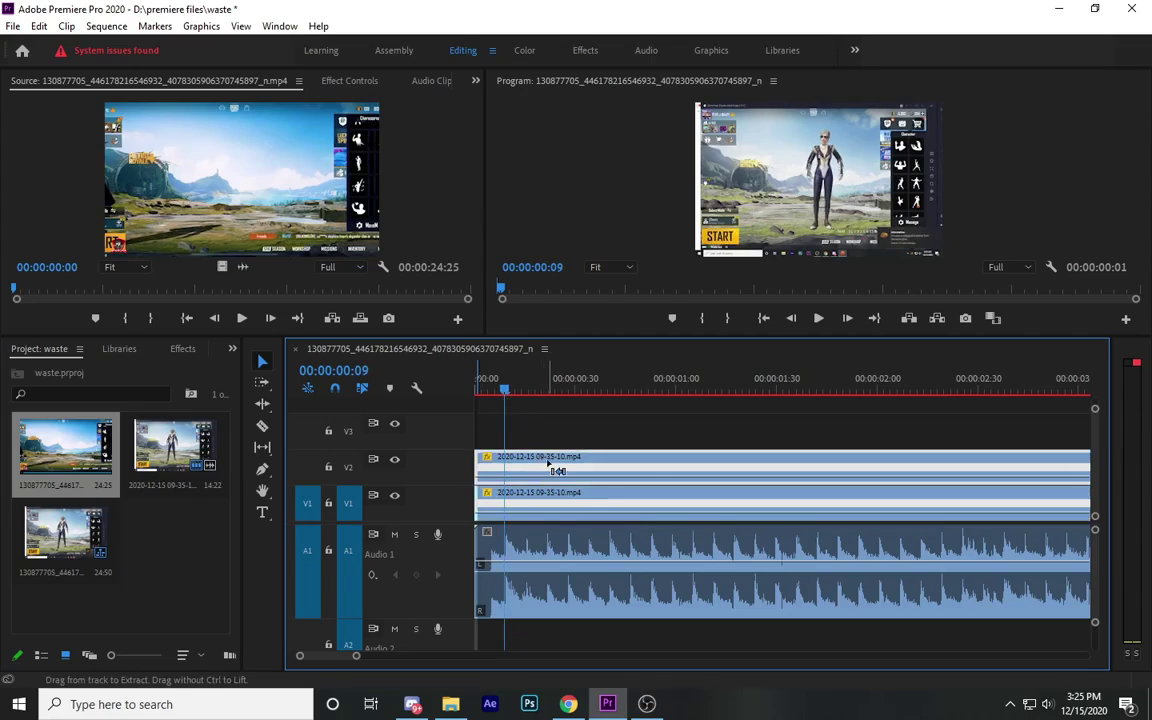
key("ctrl+k")
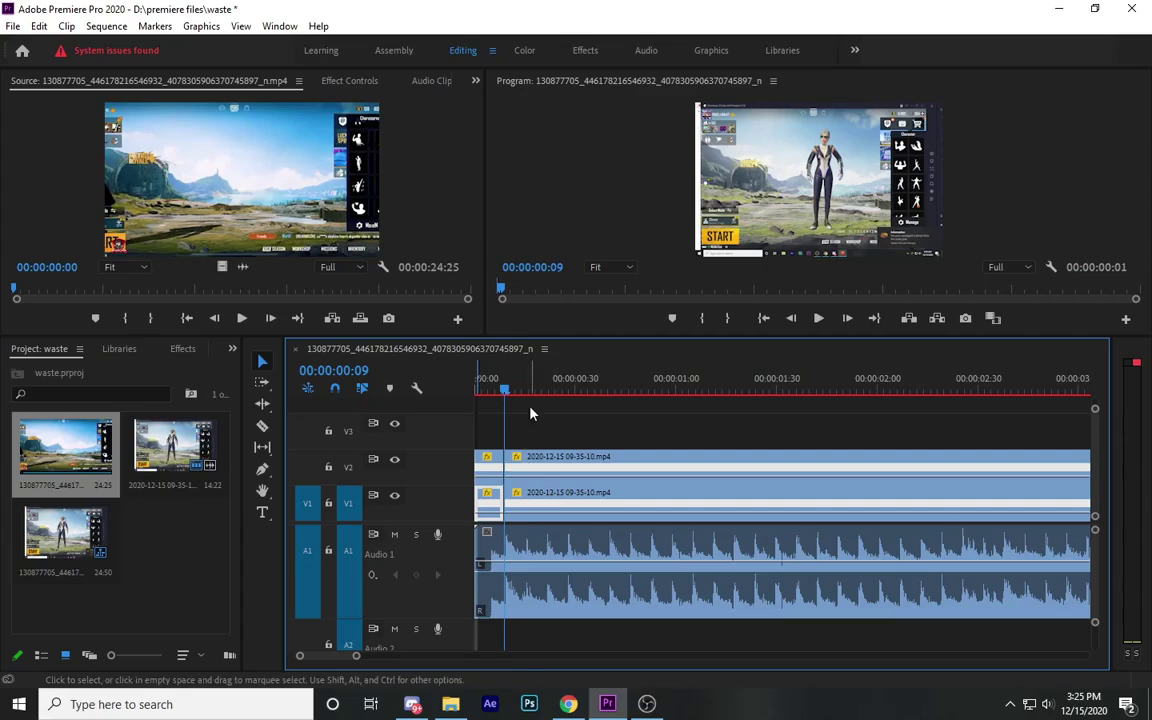
Split the Video 1 and Video 2 clips at the next audio beat, 00:00:00:15
left_click_drag(504, 391, 524, 391)
key("ctrl+k")
left_click(563, 473)
key("ctrl+k")
left_click(563, 496)
left_click(552, 477)
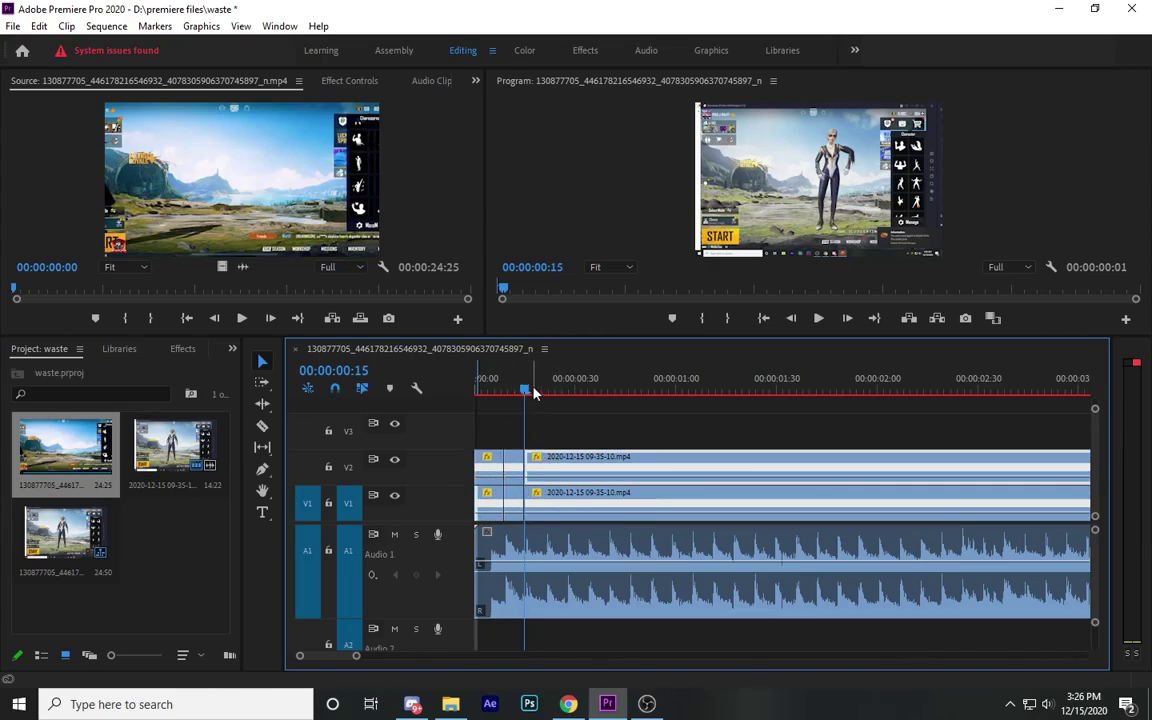
Advance six frames and split the Video 1 and Video 2 clips at 00:00:00:21
key("Right")
key("Right")
key("Right")
key("Right")
key("Right")
key("Right")
left_click(571, 443)
left_click(570, 477)
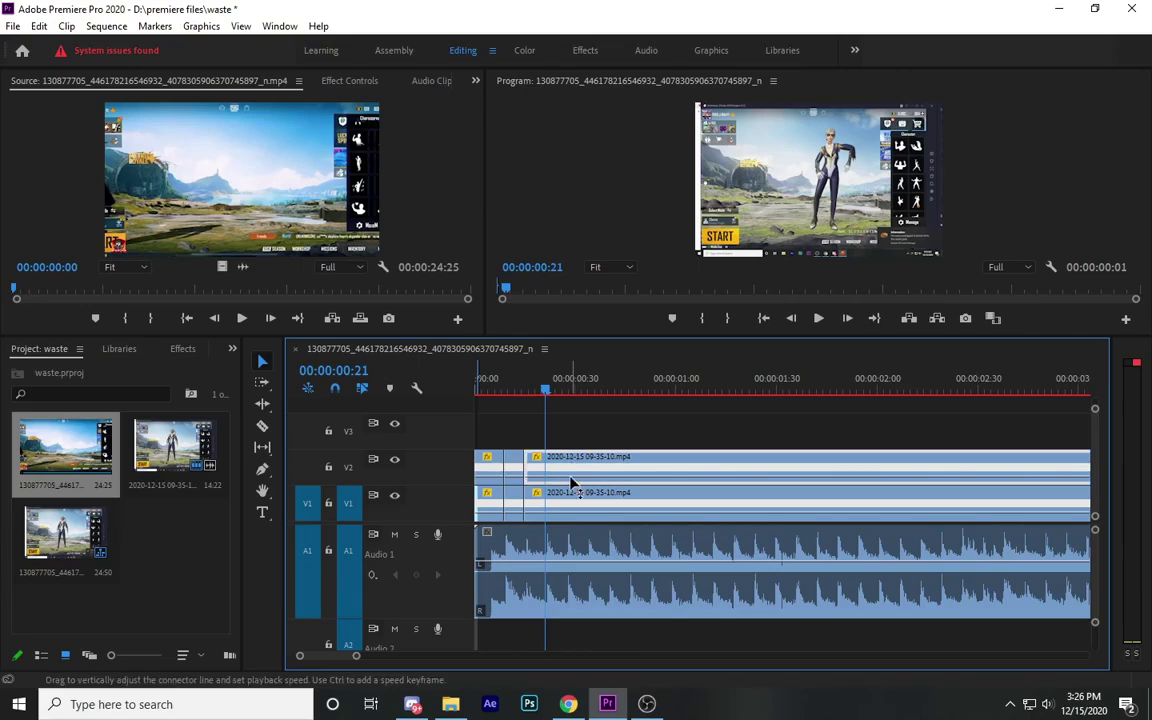
key("ctrl+k")
left_click(572, 498)
key("ctrl+k")
Advance seven frames and split the Video 1 and Video 2 clips at 00:00:00:28
key("Right")
key("Right")
key("Right")
key("Right")
key("Right")
key("Right")
key("Right")
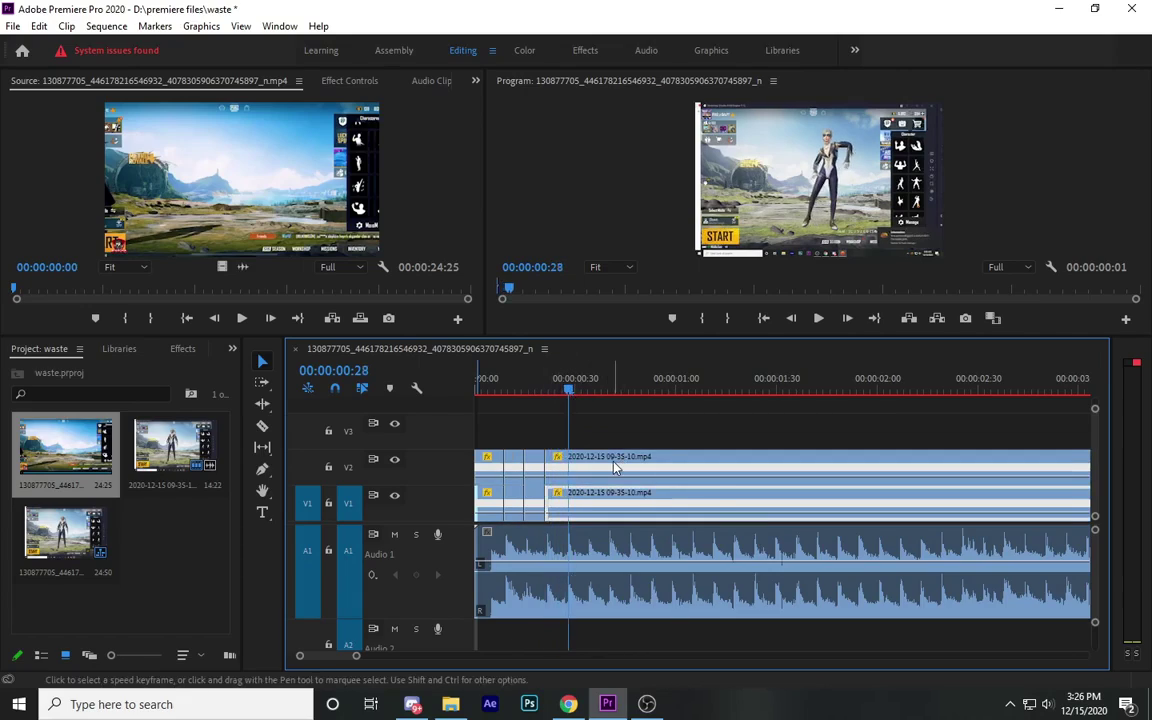
key("ctrl+k")
left_click(614, 477)
key("ctrl+k")
Split the Video 1 and Video 2 clips at each following audio beat, up to 00:00:01:29
left_click_drag(577, 390, 630, 393)
key("ctrl+k")
left_click(655, 457)
key("ctrl+k")
left_click(644, 511)
key("ctrl+k")
left_click(670, 480)
key("ctrl+k")
left_click(668, 501)
key("ctrl+k")
key("Delete")
left_click_drag(629, 397, 672, 392)
key("ctrl+k")
key("Delete")
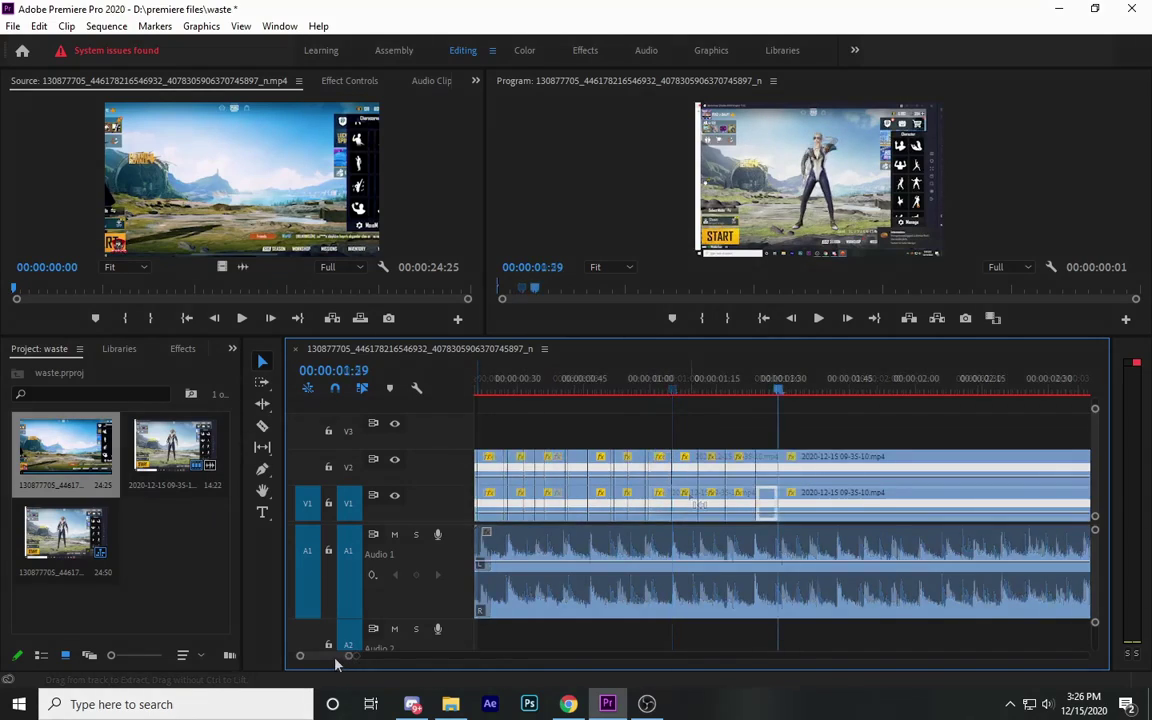
left_click_drag(334, 656, 325, 656)
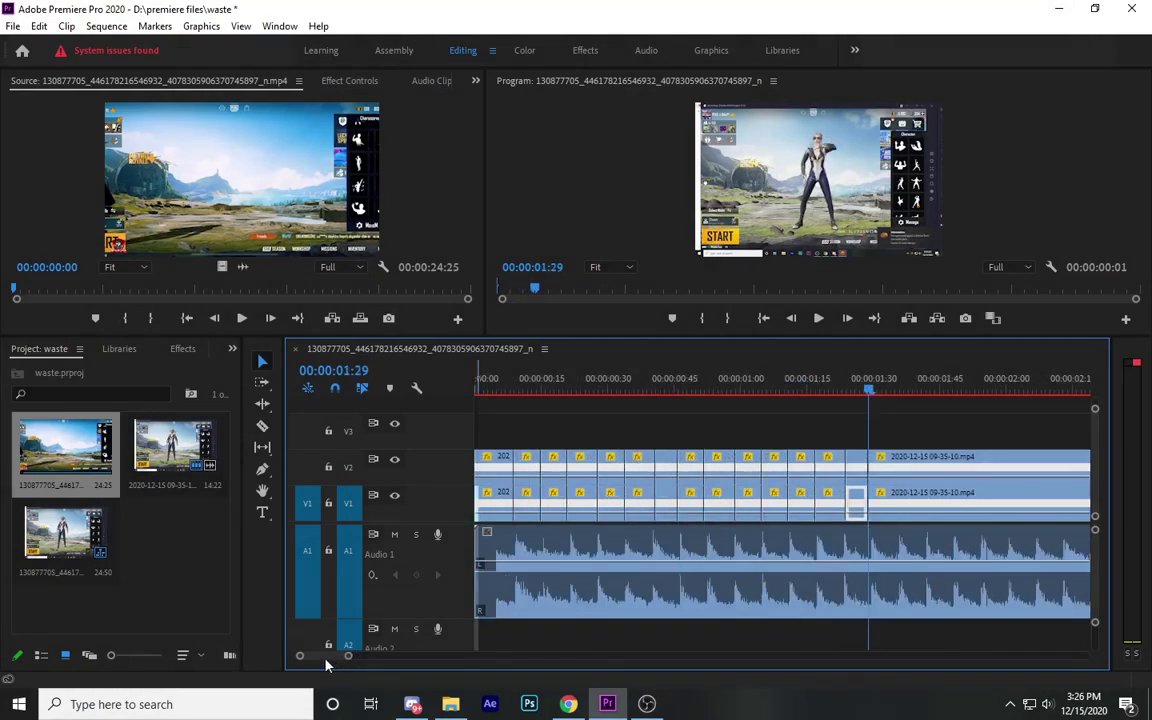
Scrub through the cut section past the last split and return the playhead to the sequence start
left_click_drag(552, 390, 943, 466)
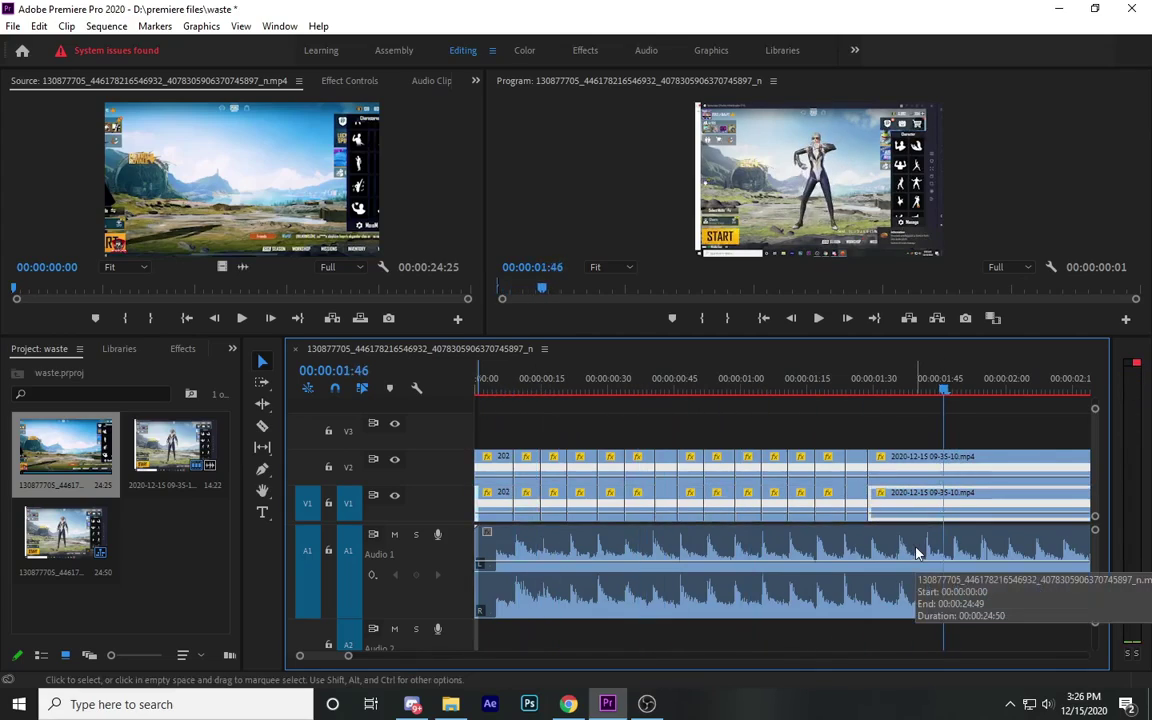
left_click(856, 389)
left_click_drag(765, 408, 951, 442)
left_click(509, 426)
left_click(615, 422)
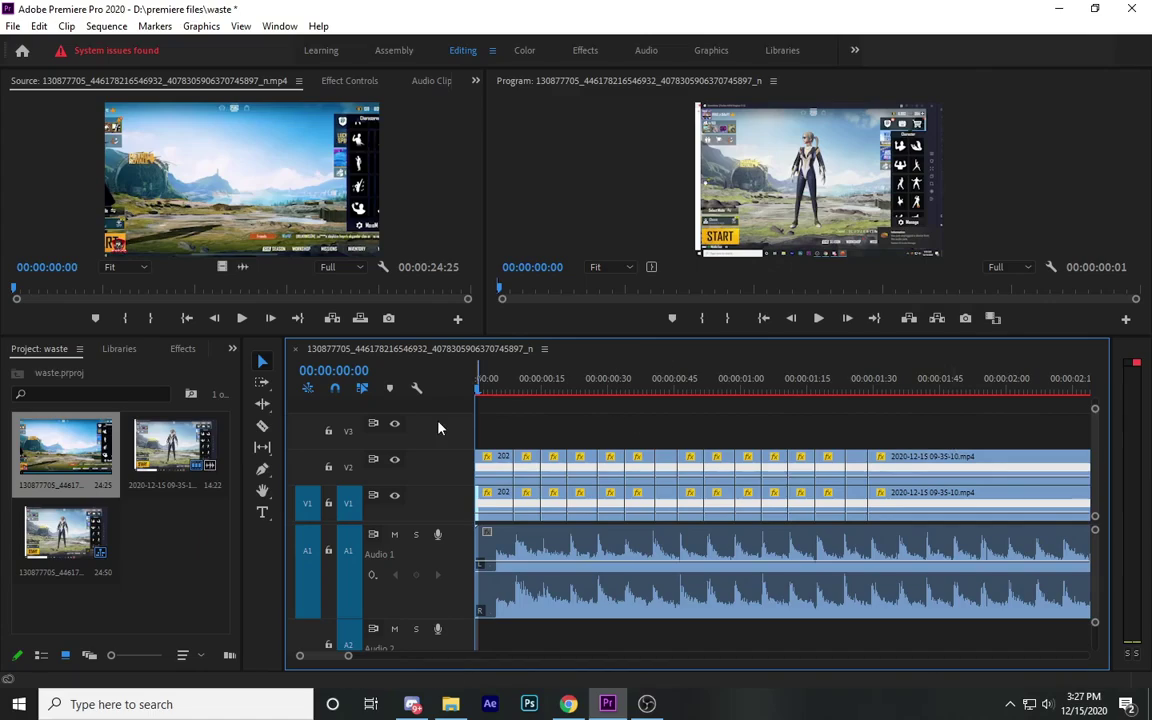
Delete the first, third, fifth and seventh segments on Video 2, leaving gaps that expose the Video 1 clip
left_click(493, 465)
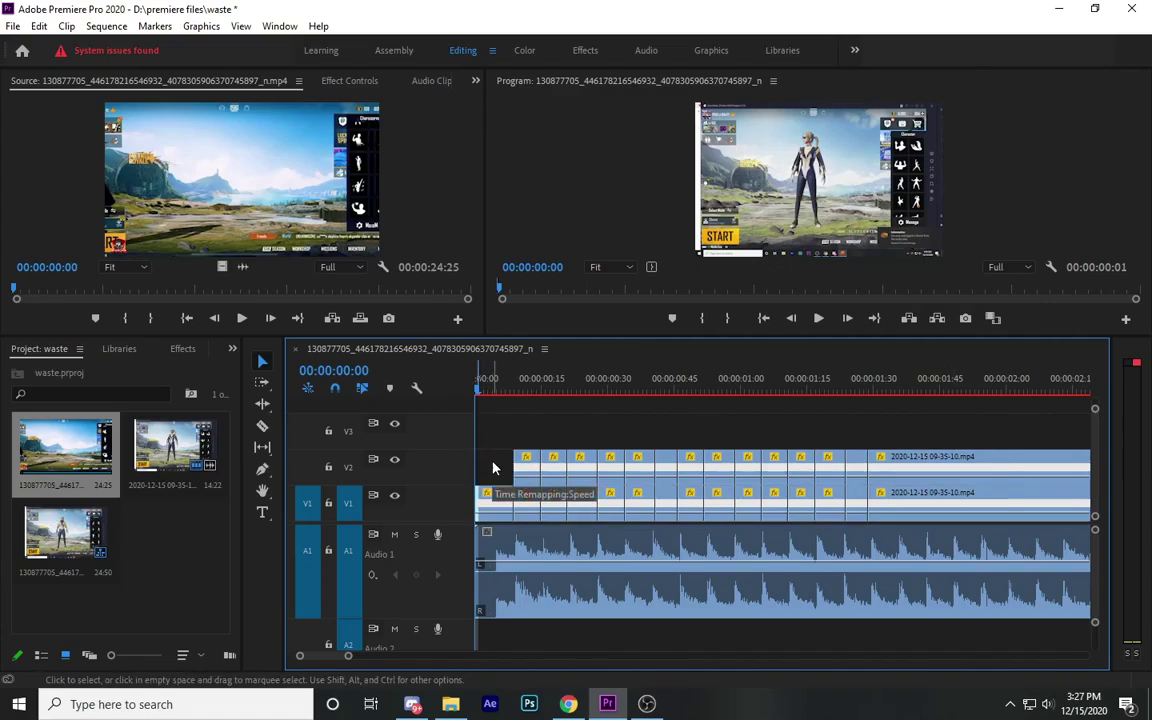
key("Delete")
left_click(552, 463)
key("Delete")
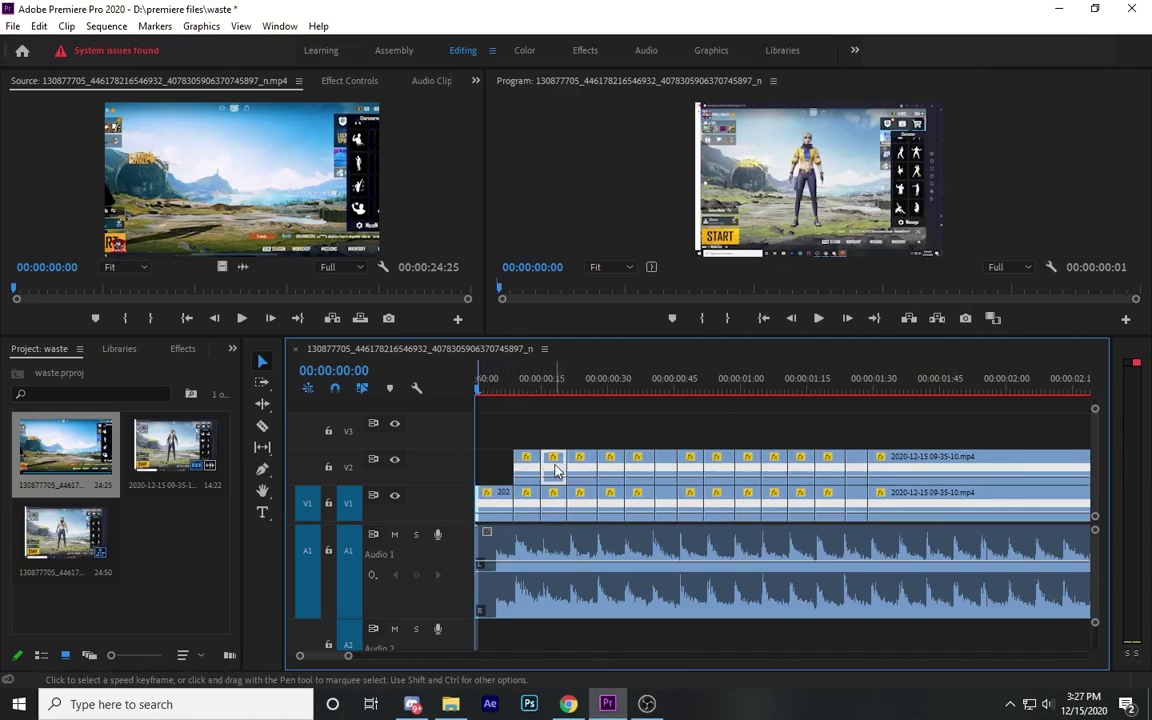
left_click(613, 465)
key("Delete")
left_click(663, 465)
key("Delete")
Delete the ninth, eleventh and thirteenth Video 2 segments and the long uncut remainder after 00:00:01:29
left_click(720, 465)
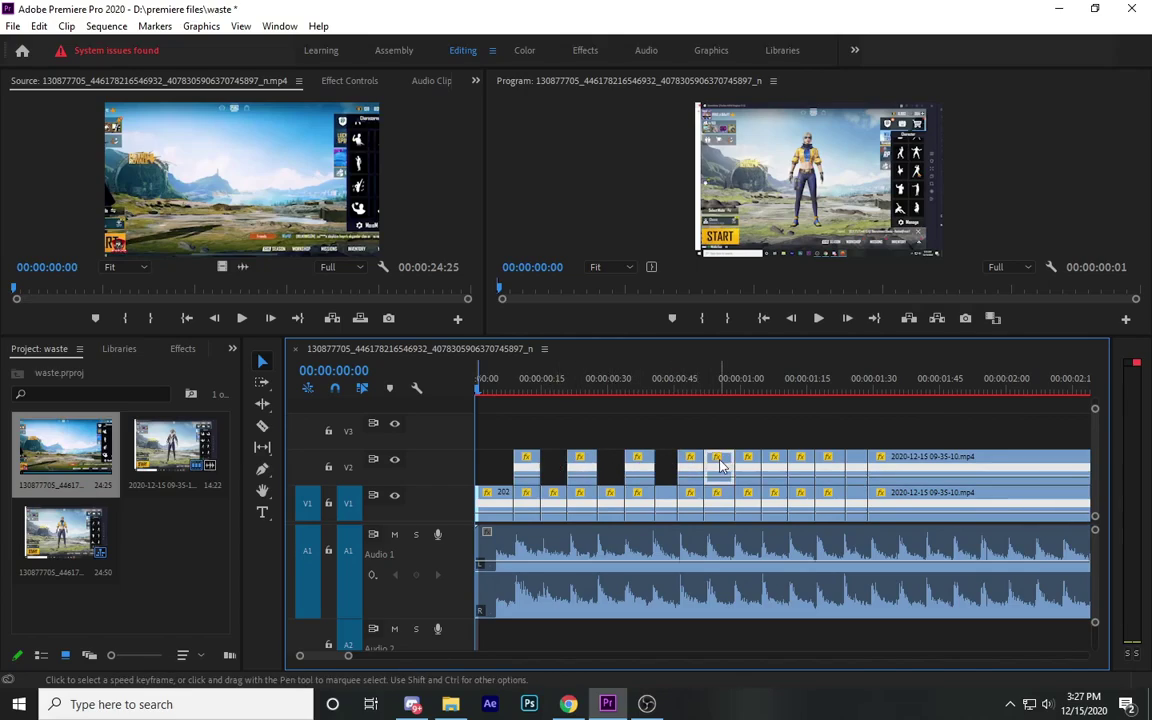
key("Delete")
left_click(773, 465)
key("Delete")
left_click(832, 478)
key("Delete")
left_click(890, 470)
key("Delete")
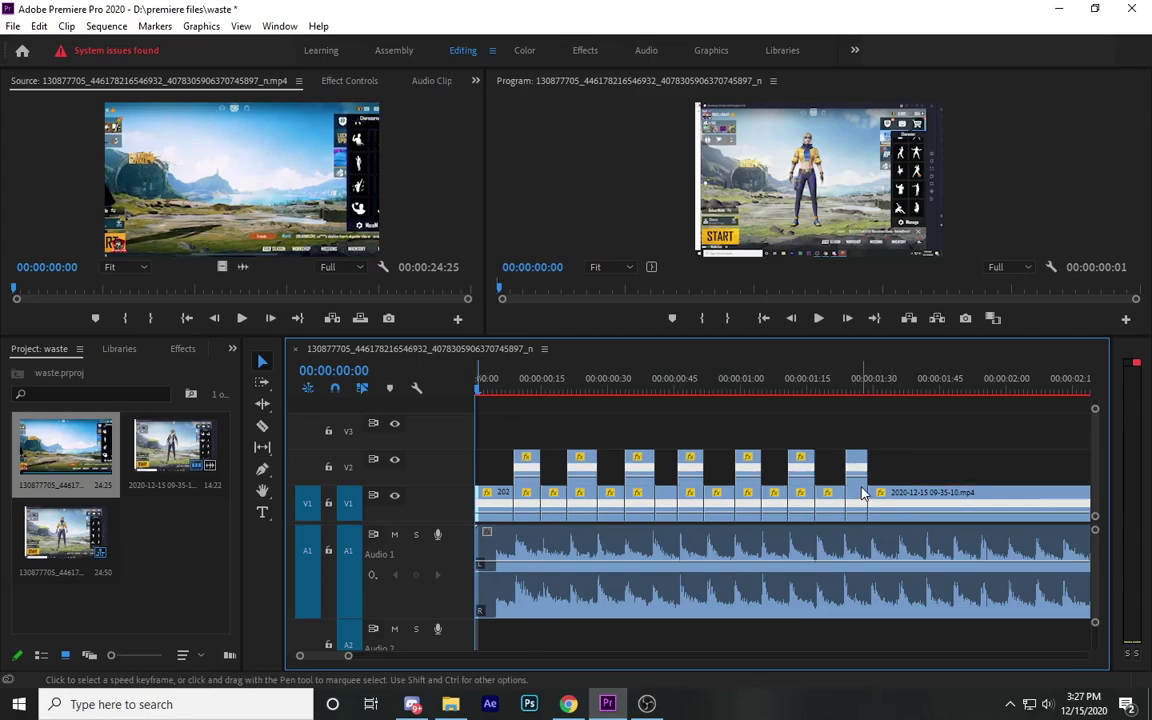
Play the cut section from the sequence start twice to check the outfit changes against the beats
key("space")
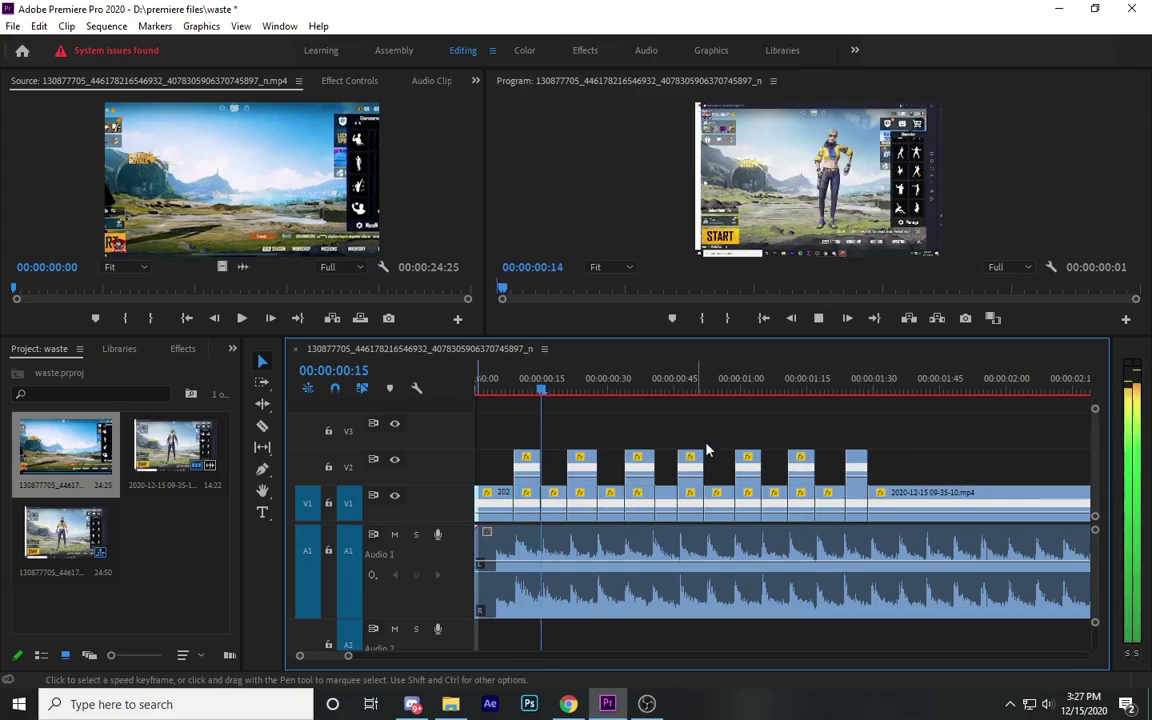
key("space")
left_click_drag(870, 390, 409, 466)
key("space")
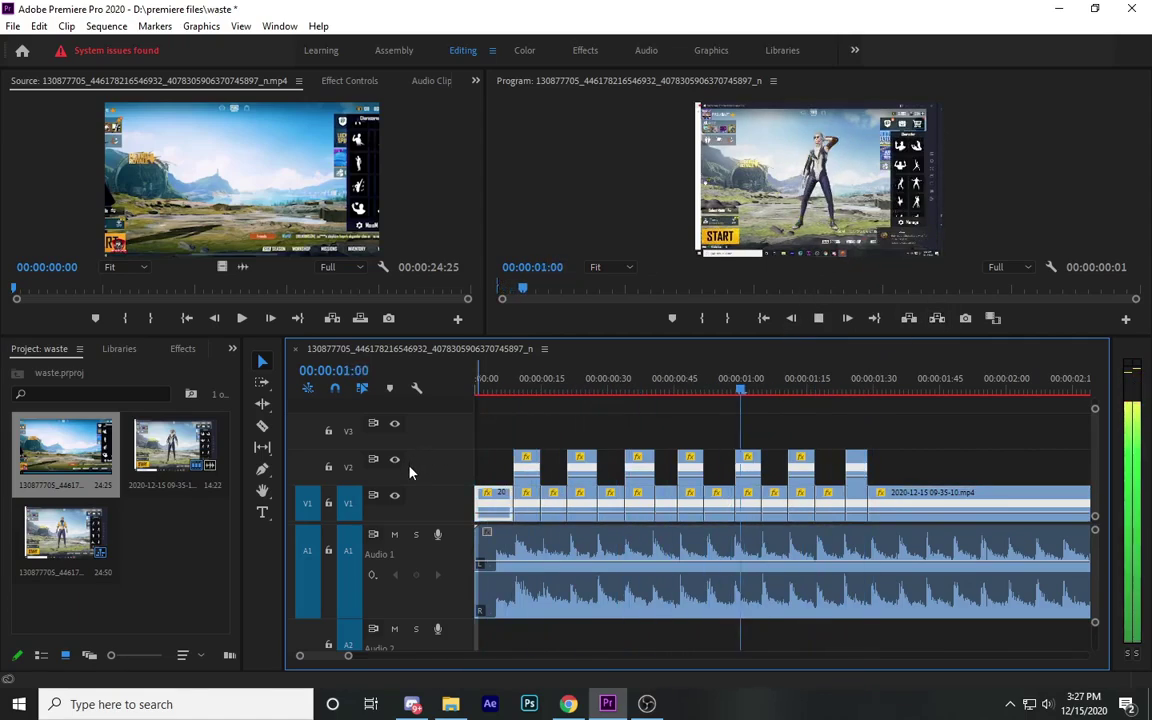
key("space")
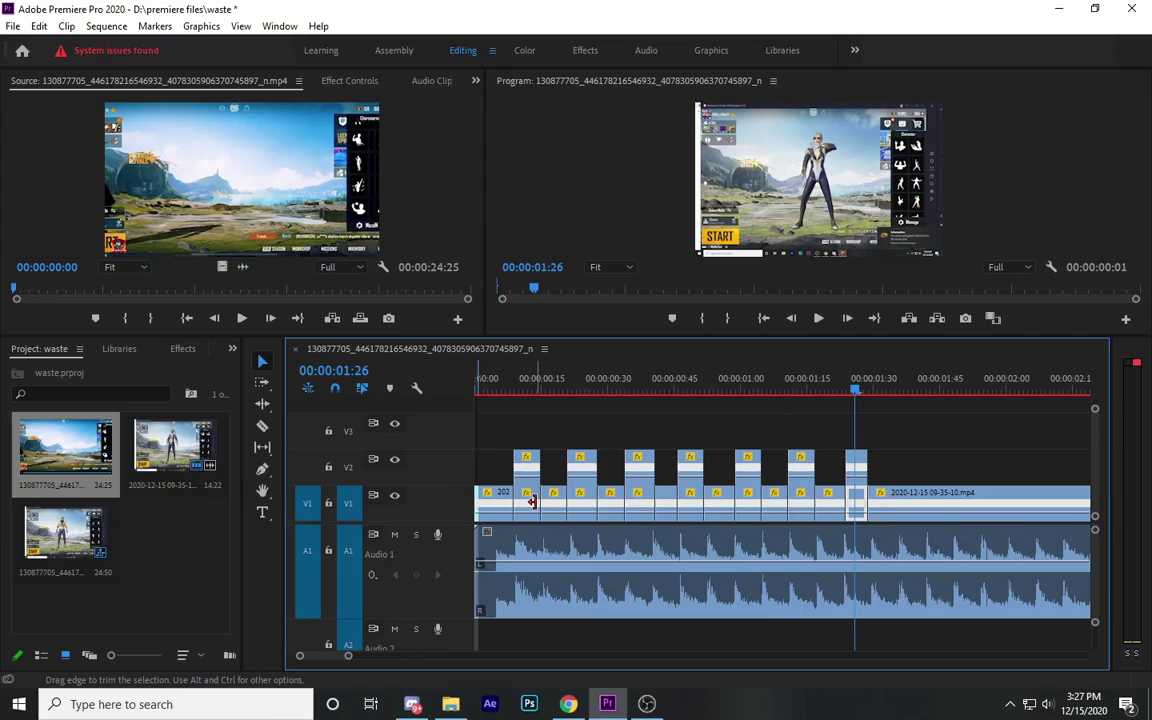